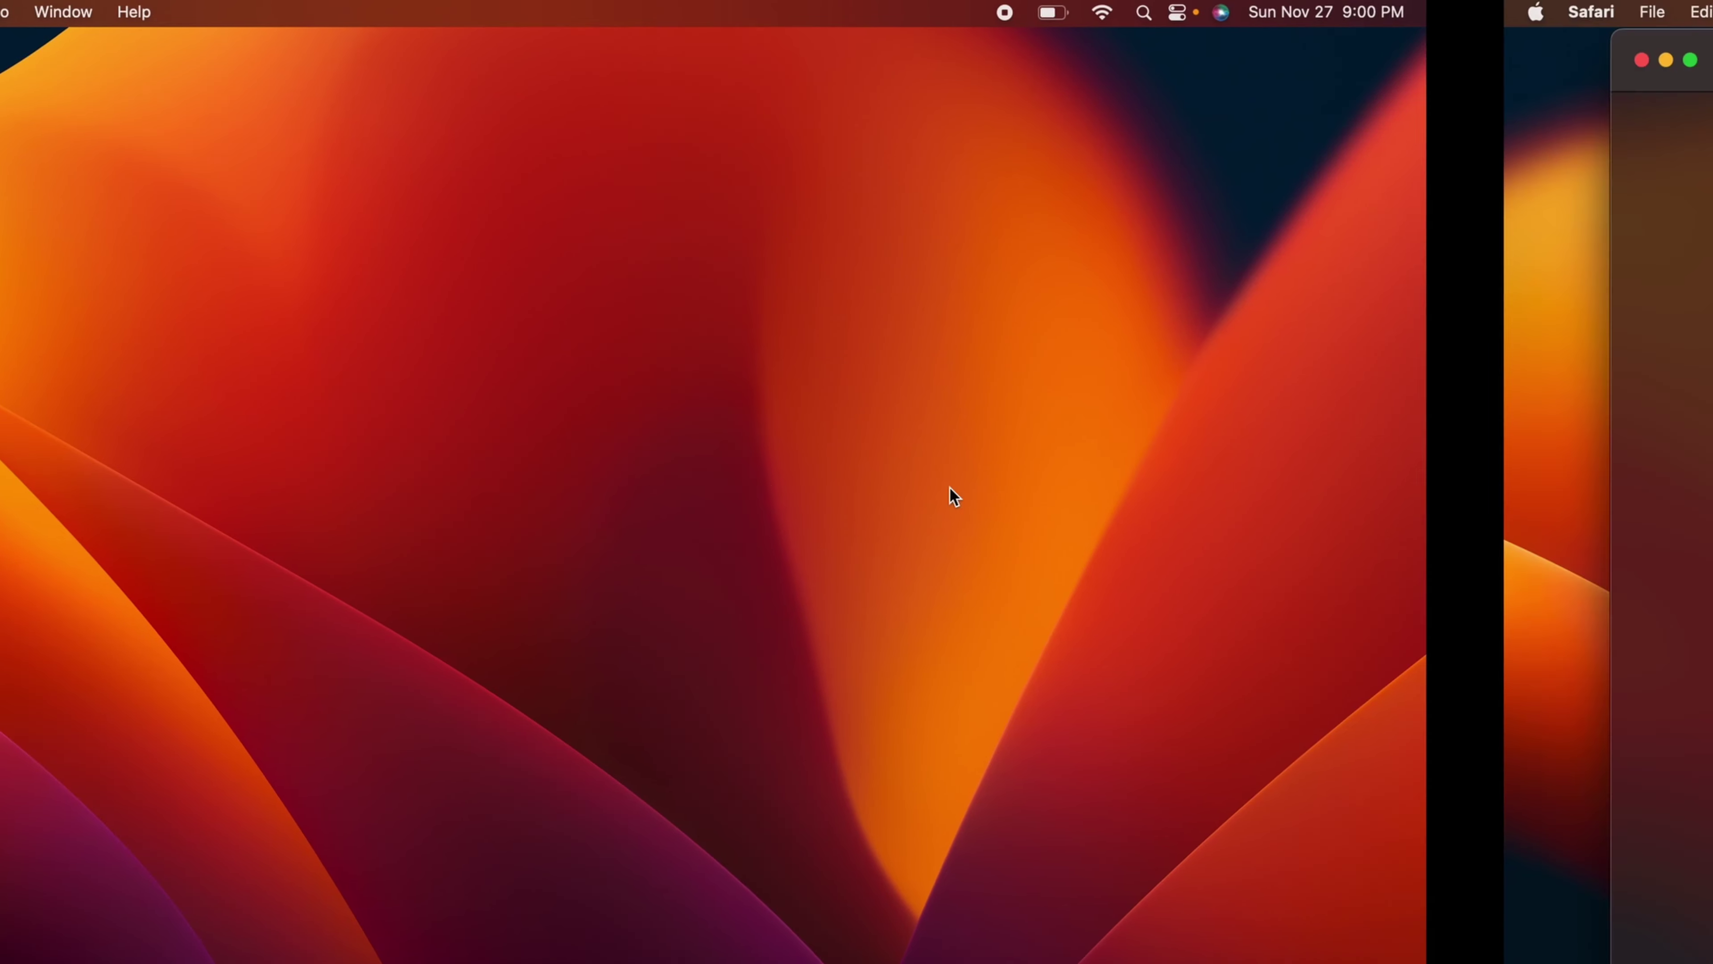
Step: Search Safari for 'download davinci resolve 18' and open the official Blackmagic Design DaVinci Resolve 18 page
left_click(830, 24)
type("download")
key("Down")
key("Return")
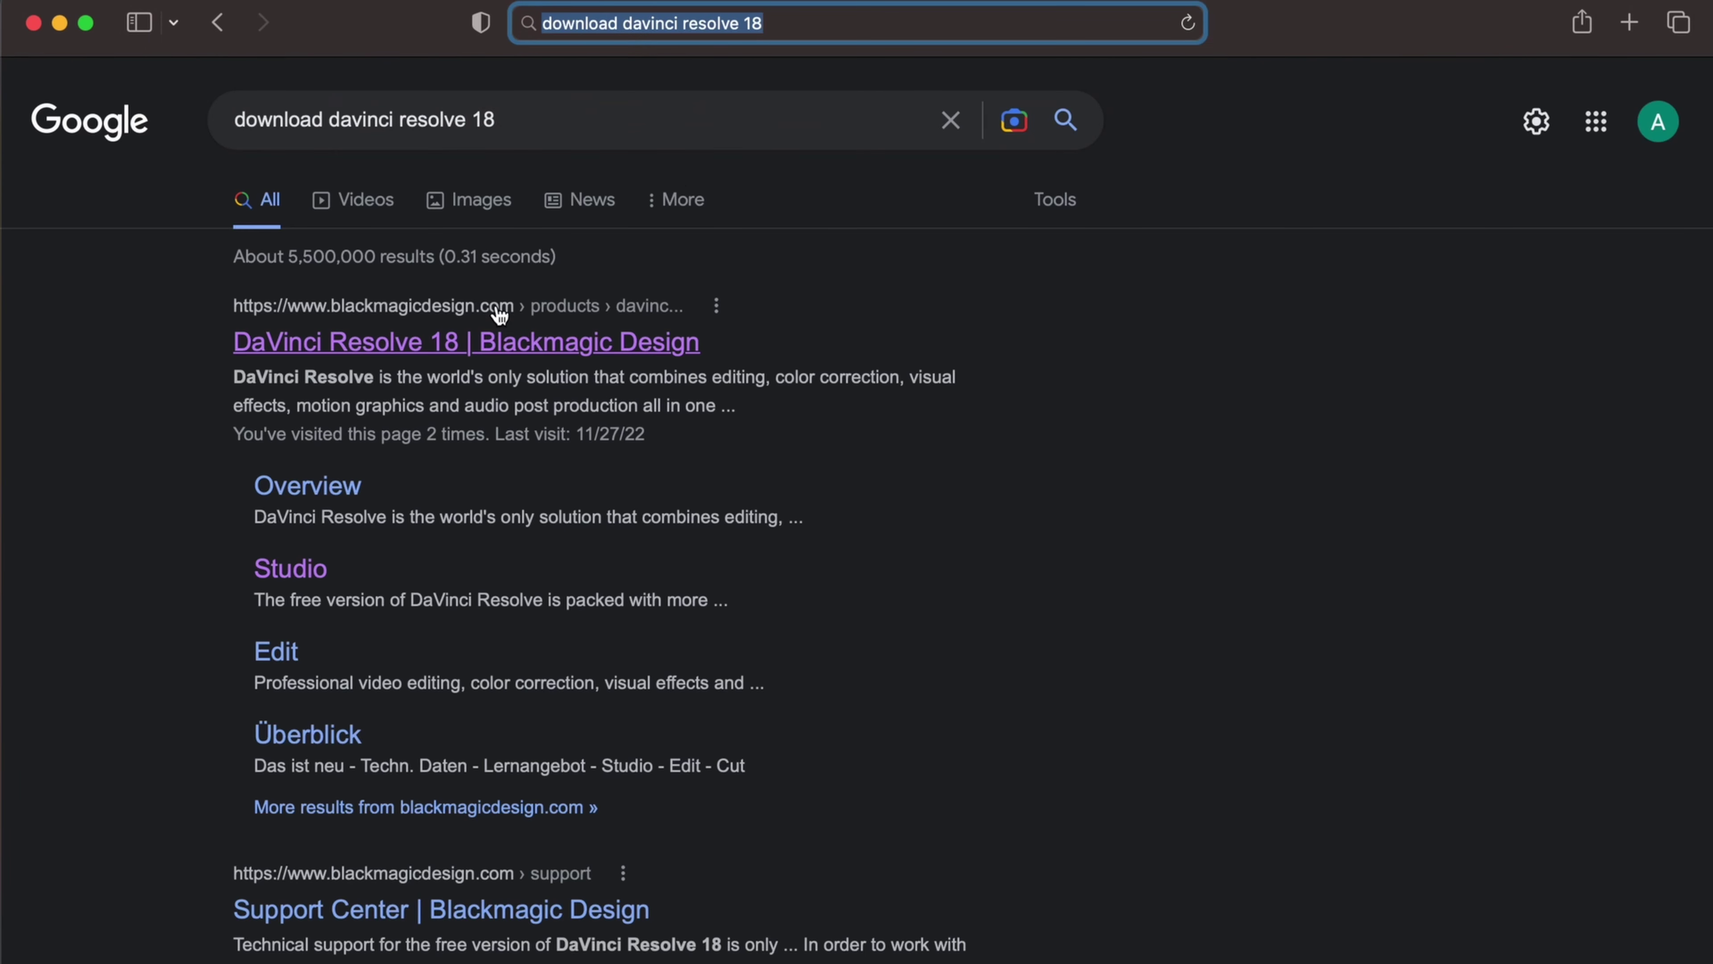
left_click(398, 358)
scroll(438, 497, "down", 5)
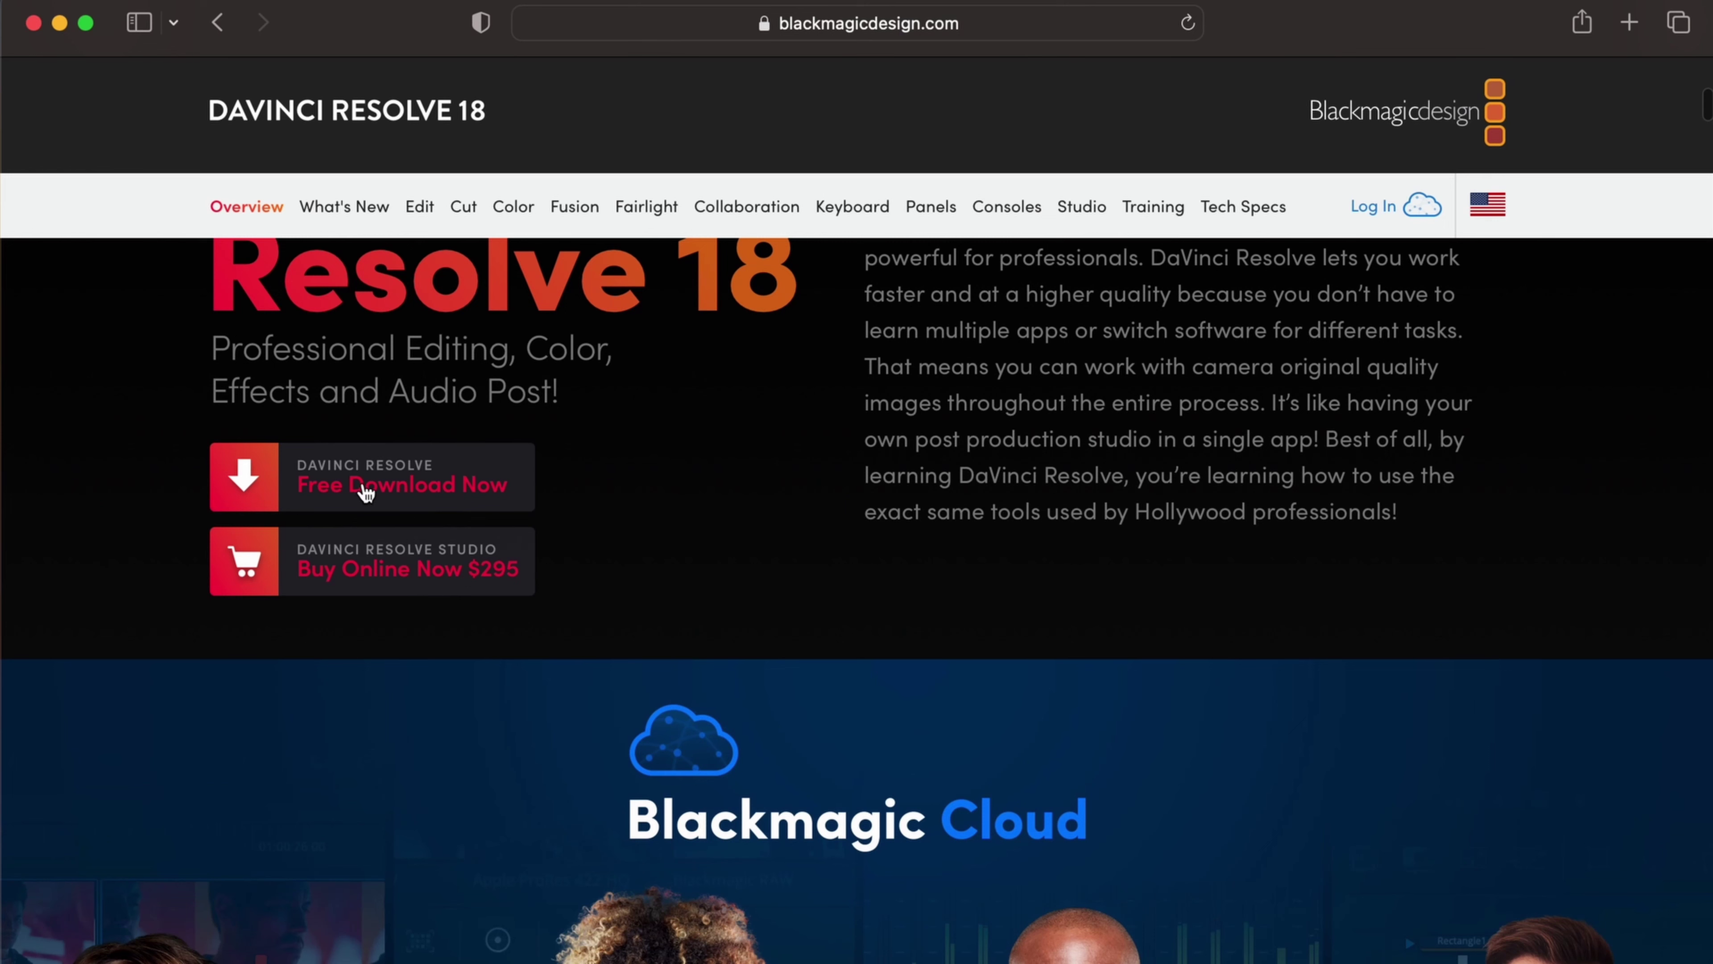
Step: Choose the free DaVinci Resolve download for Mac OS X
left_click(438, 498)
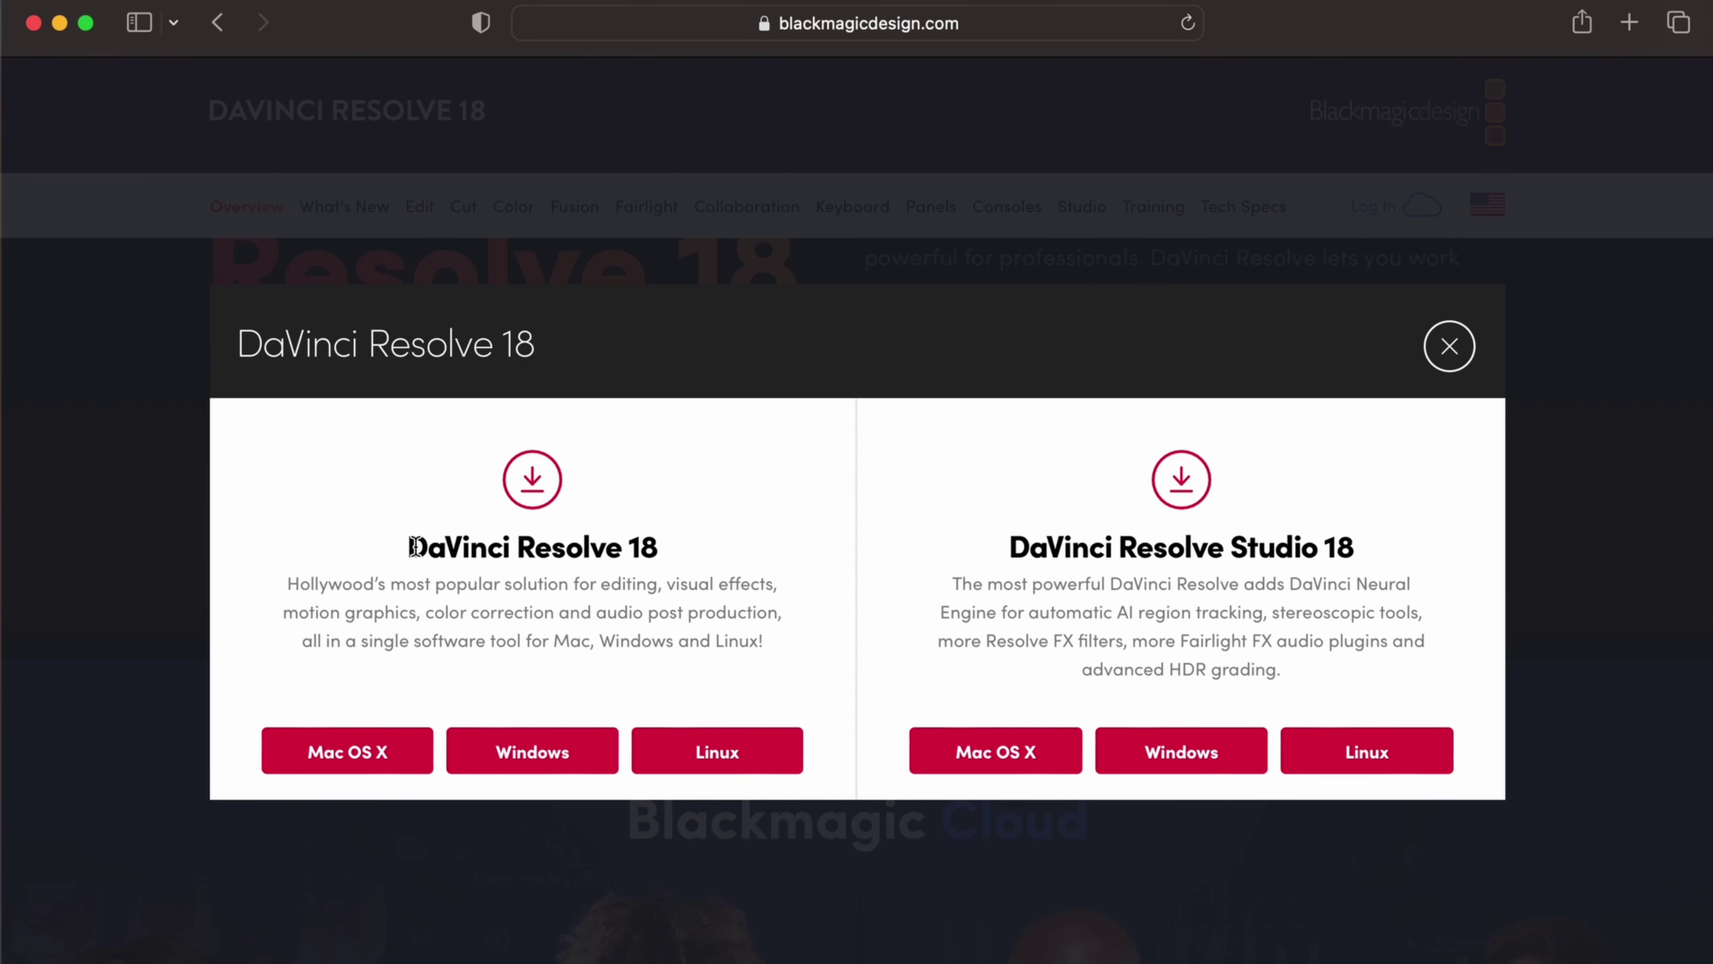
left_click(344, 767)
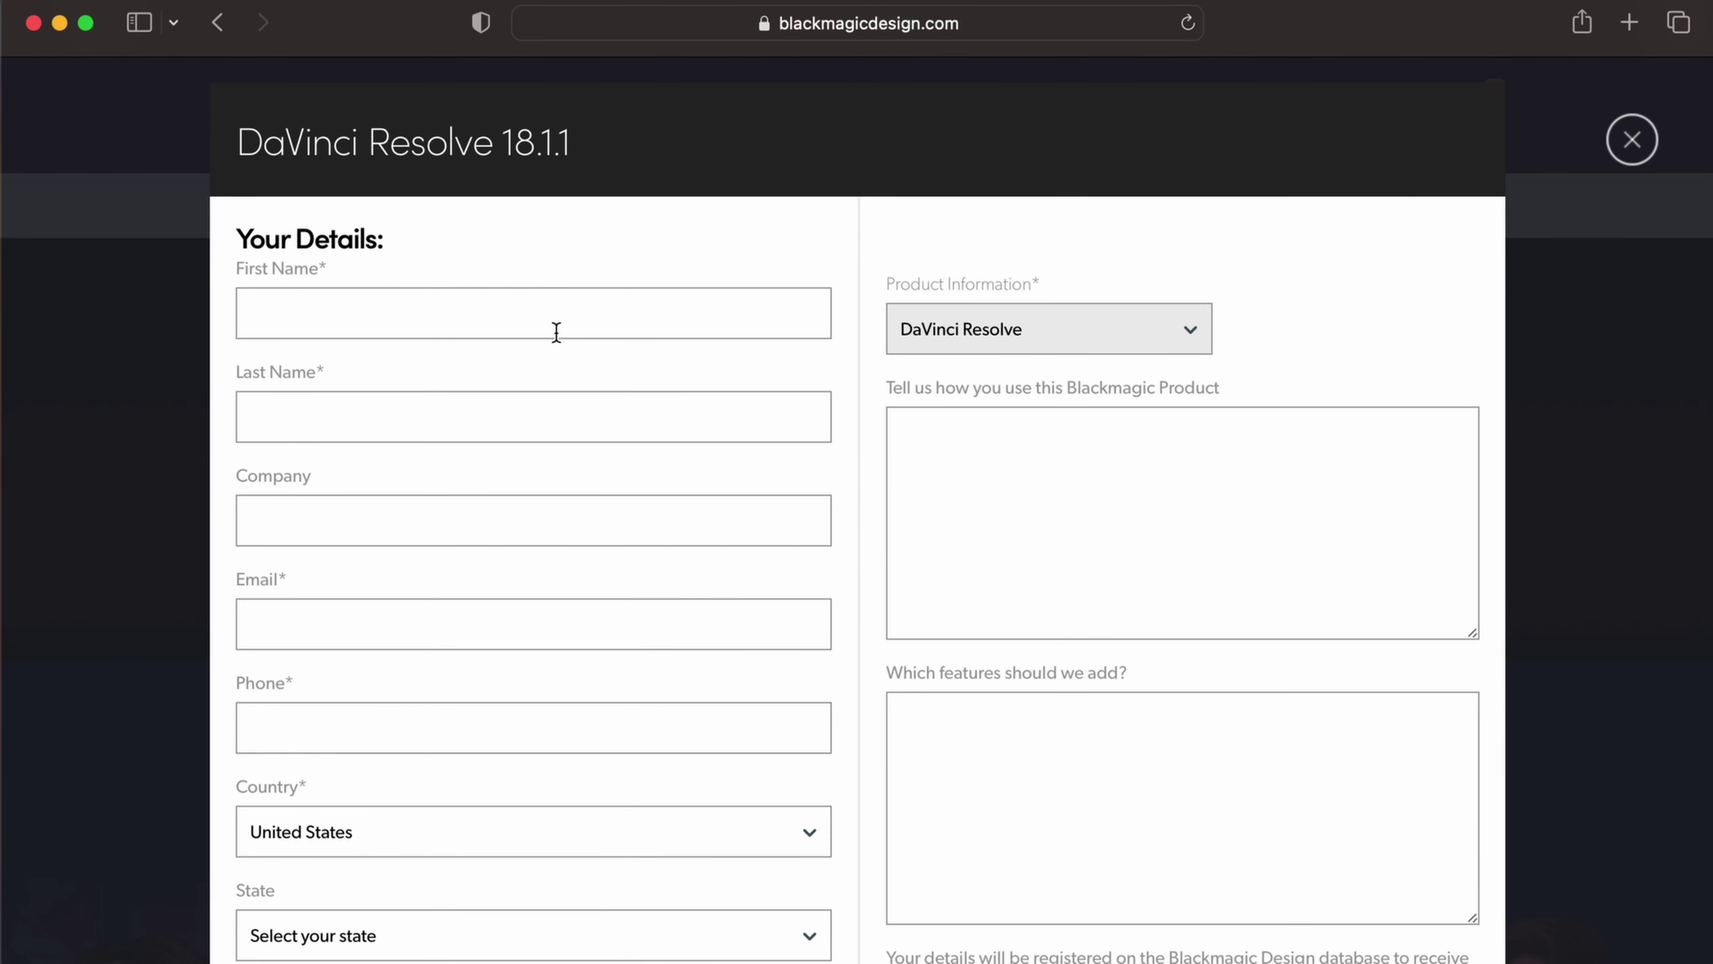
scroll(554, 333, "down", 1)
Step: Fill in the registration form's first name, last name, company, e-mail and phone number fields
left_click(531, 292)
type("demo")
key("Tab")
key("Tab")
type("demo")
key("Tab")
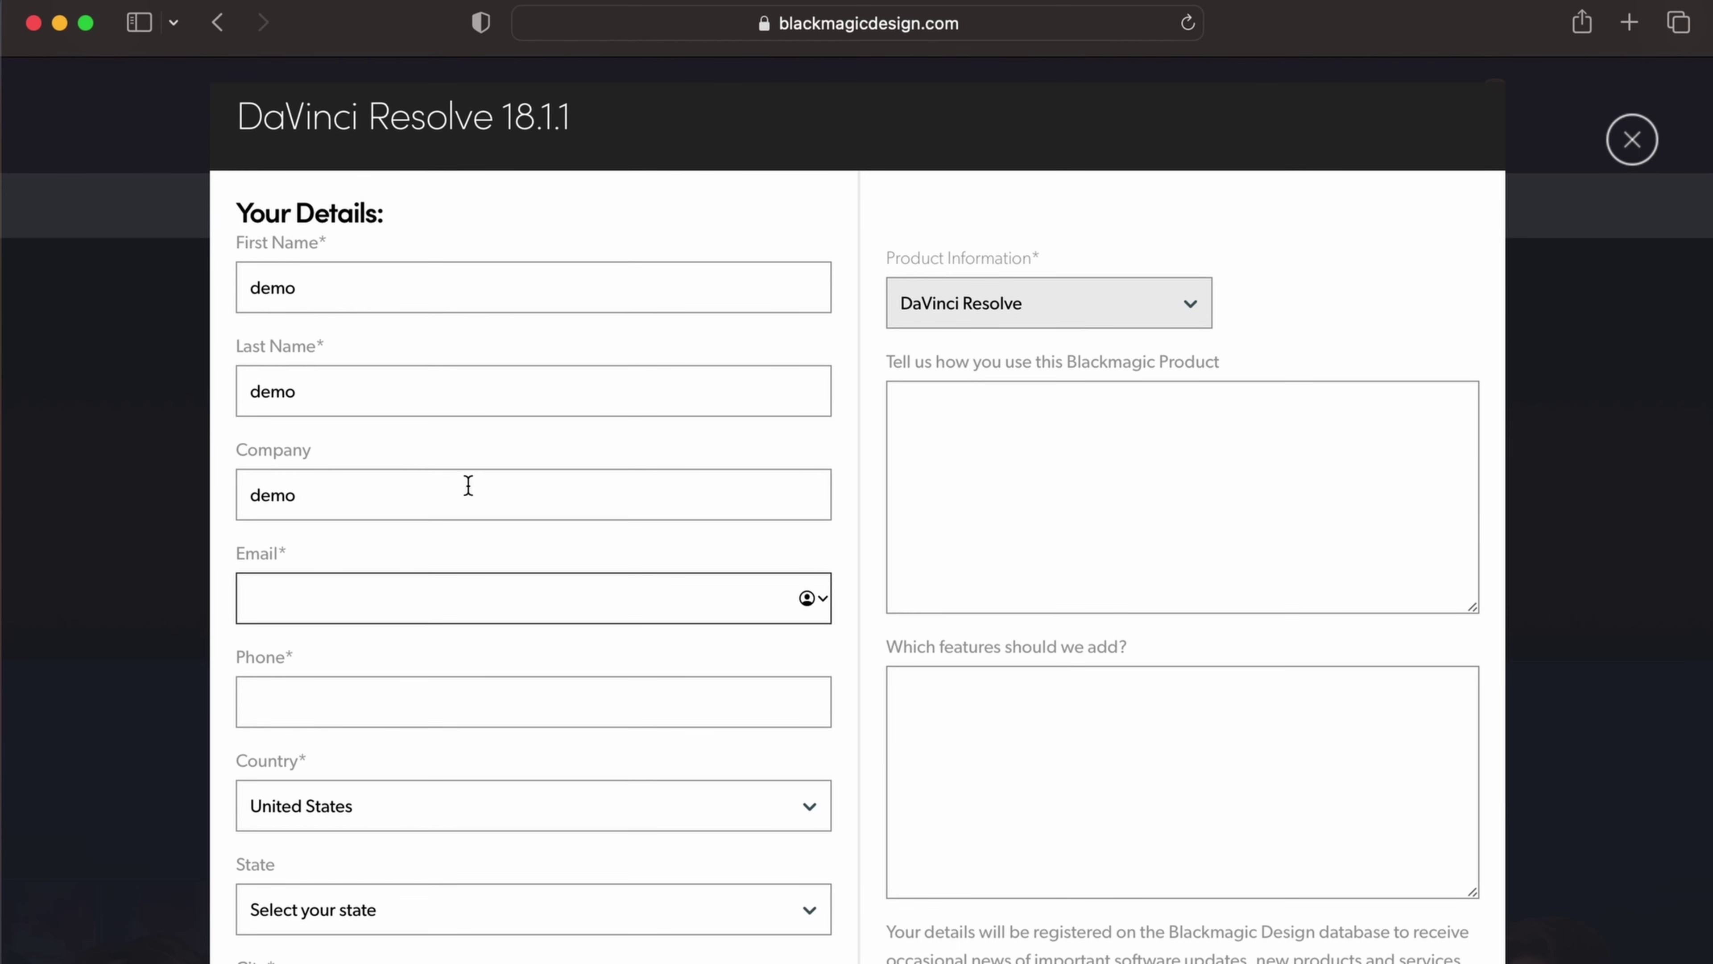
type("ema")
key("BackSpace")
key("BackSpace")
key("BackSpace")
key("Tab")
type("98666666")
Step: Set the state to California, enter the city, and submit Register & Download
scroll(344, 735, "down", 2)
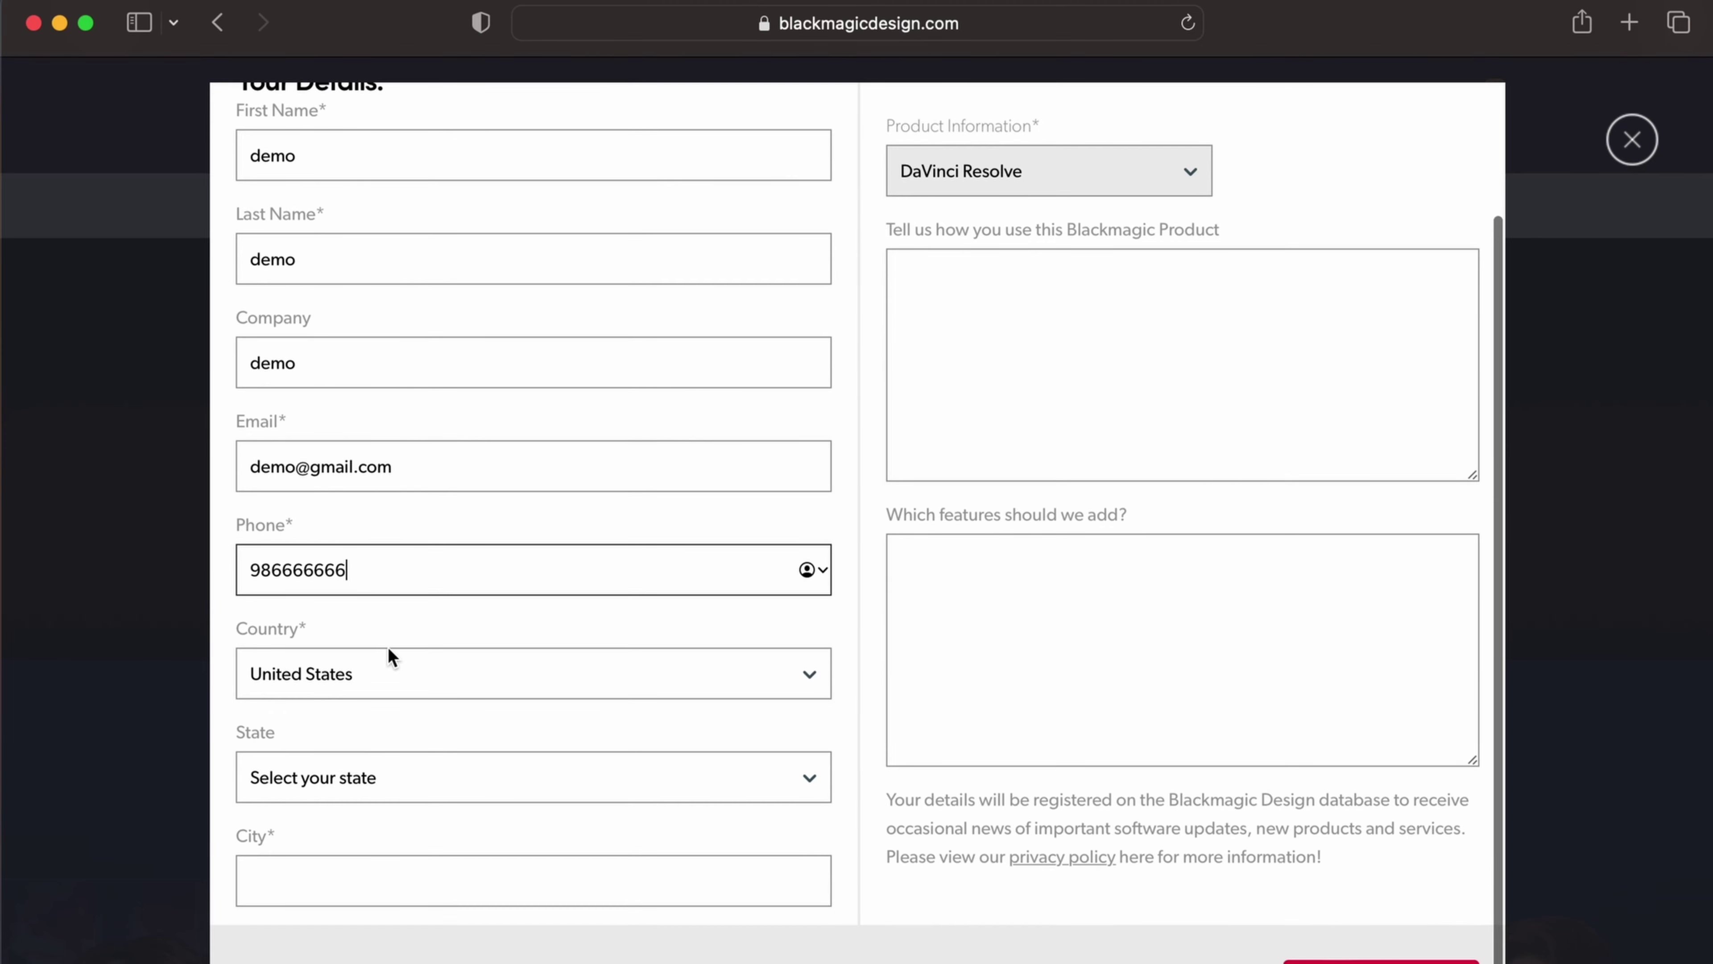
left_click(352, 796)
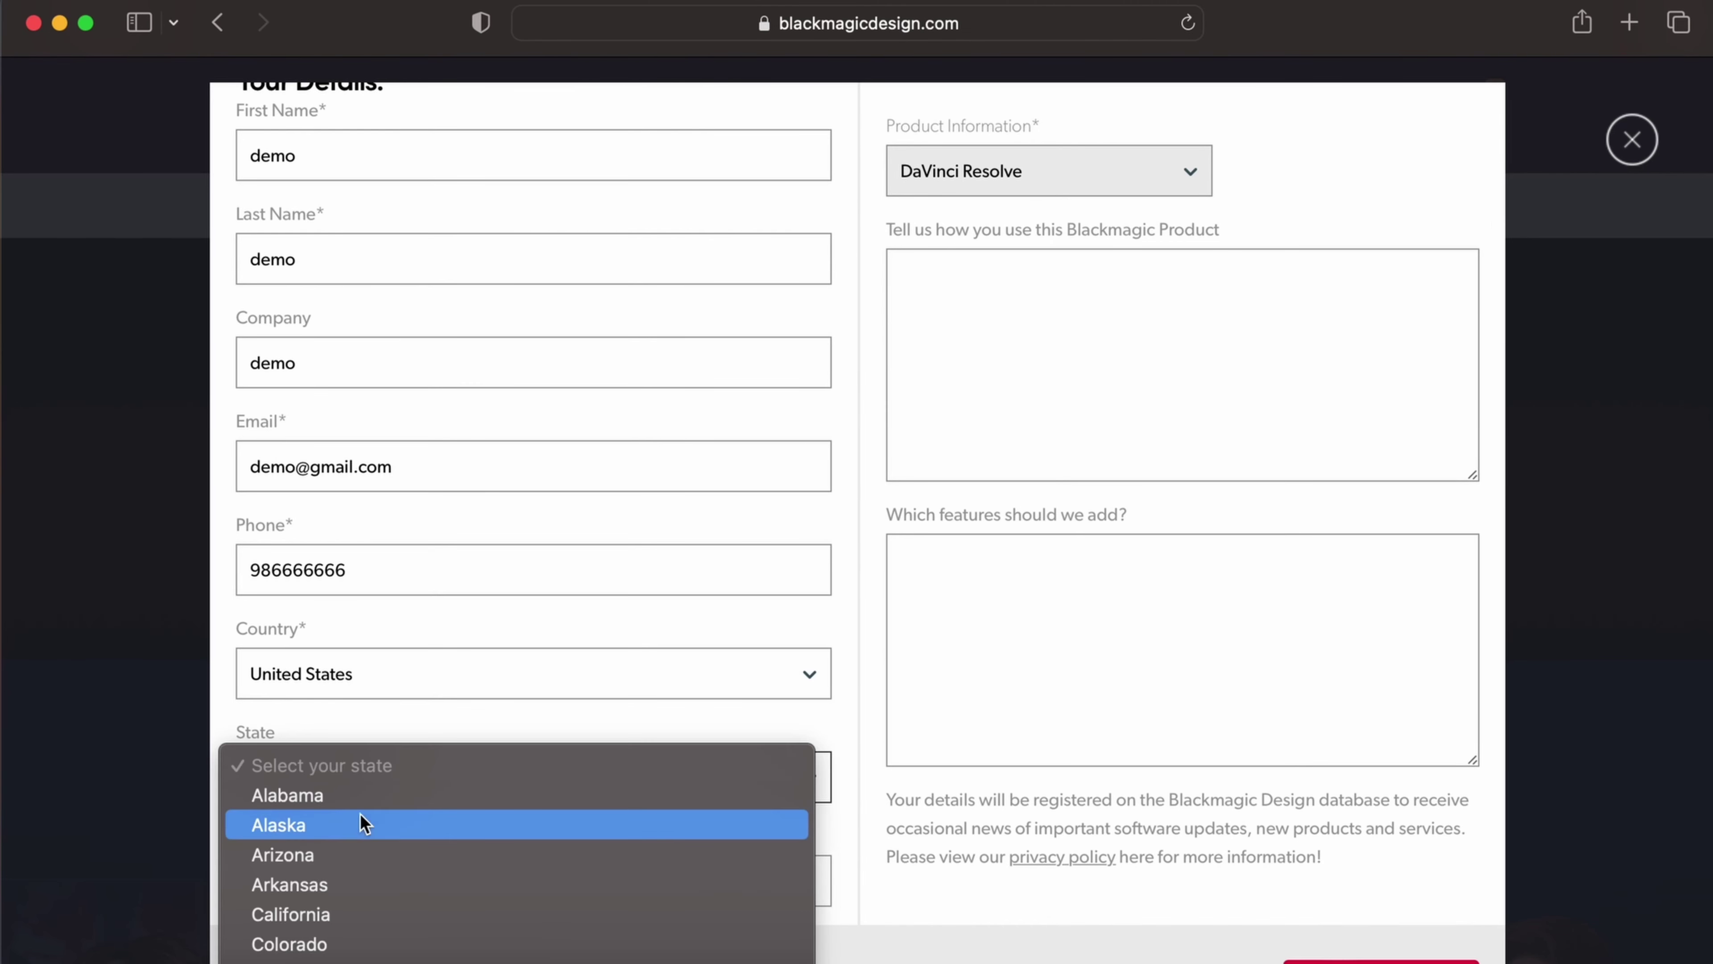
left_click(364, 913)
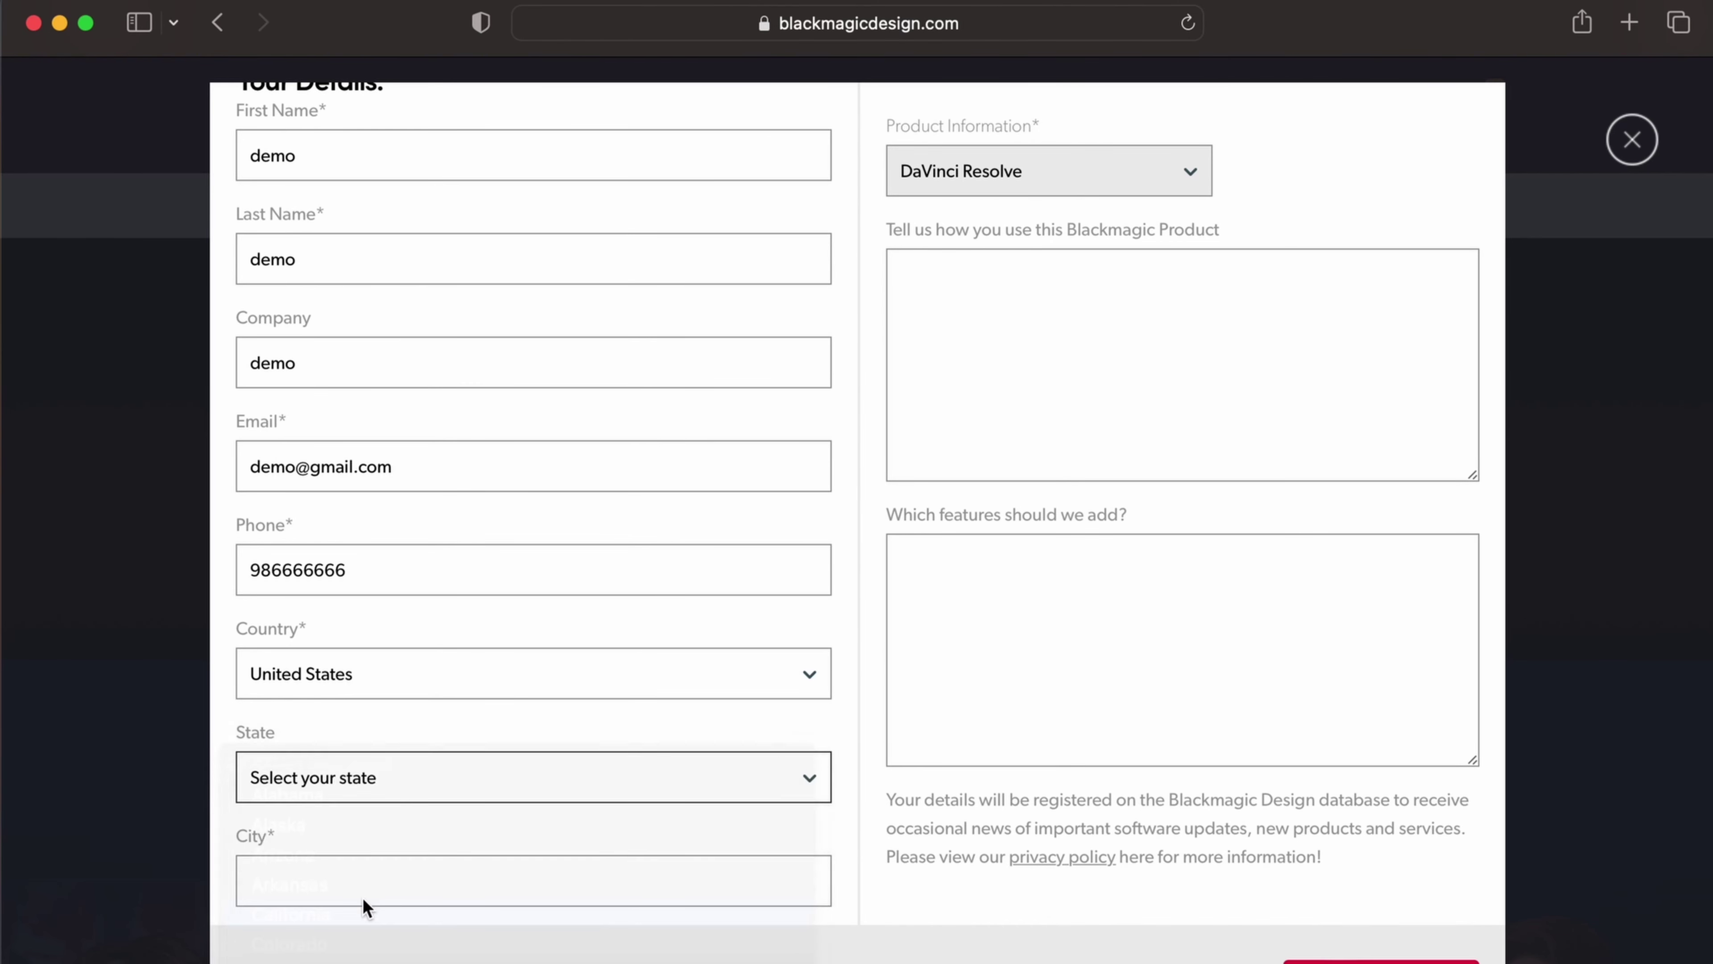
scroll(364, 900, "down", 1)
left_click(389, 835)
type("demo")
scroll(386, 845, "up", 2)
scroll(386, 845, "down", 2)
left_click(1378, 948)
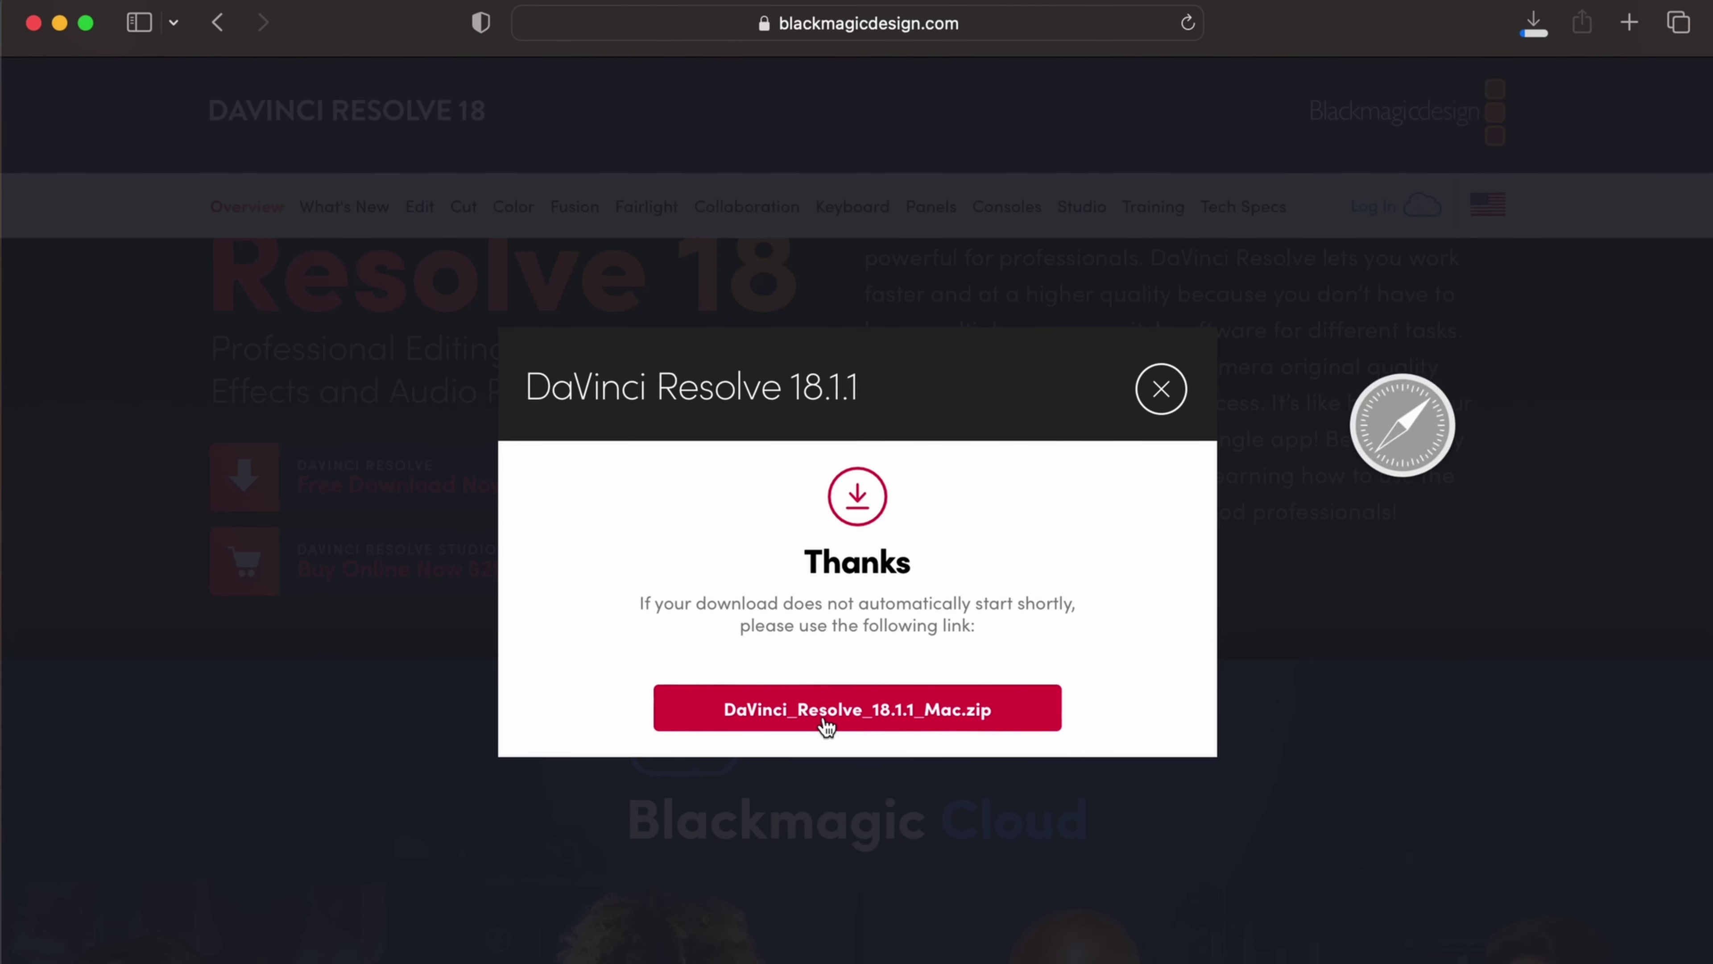
Step: Find DaVinci_Resolve_18.1.1_Mac.dmg in Safari's downloads, reveal it in Finder and open it
left_click(1161, 390)
left_click(1533, 26)
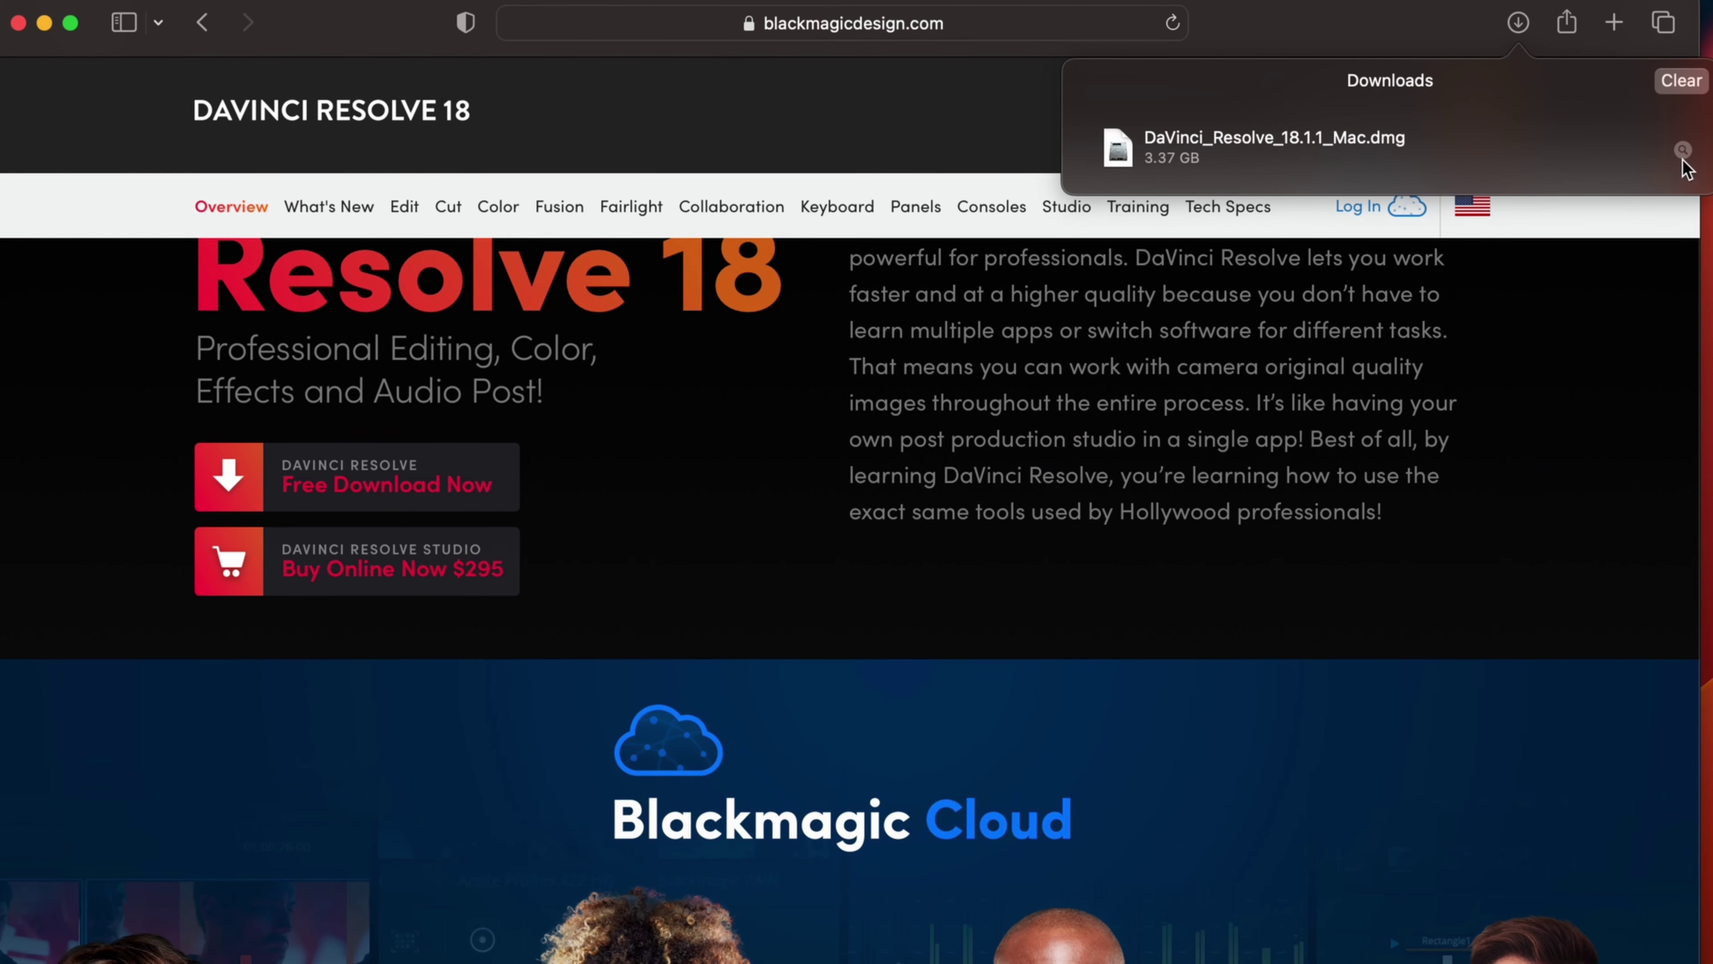
left_click(1683, 151)
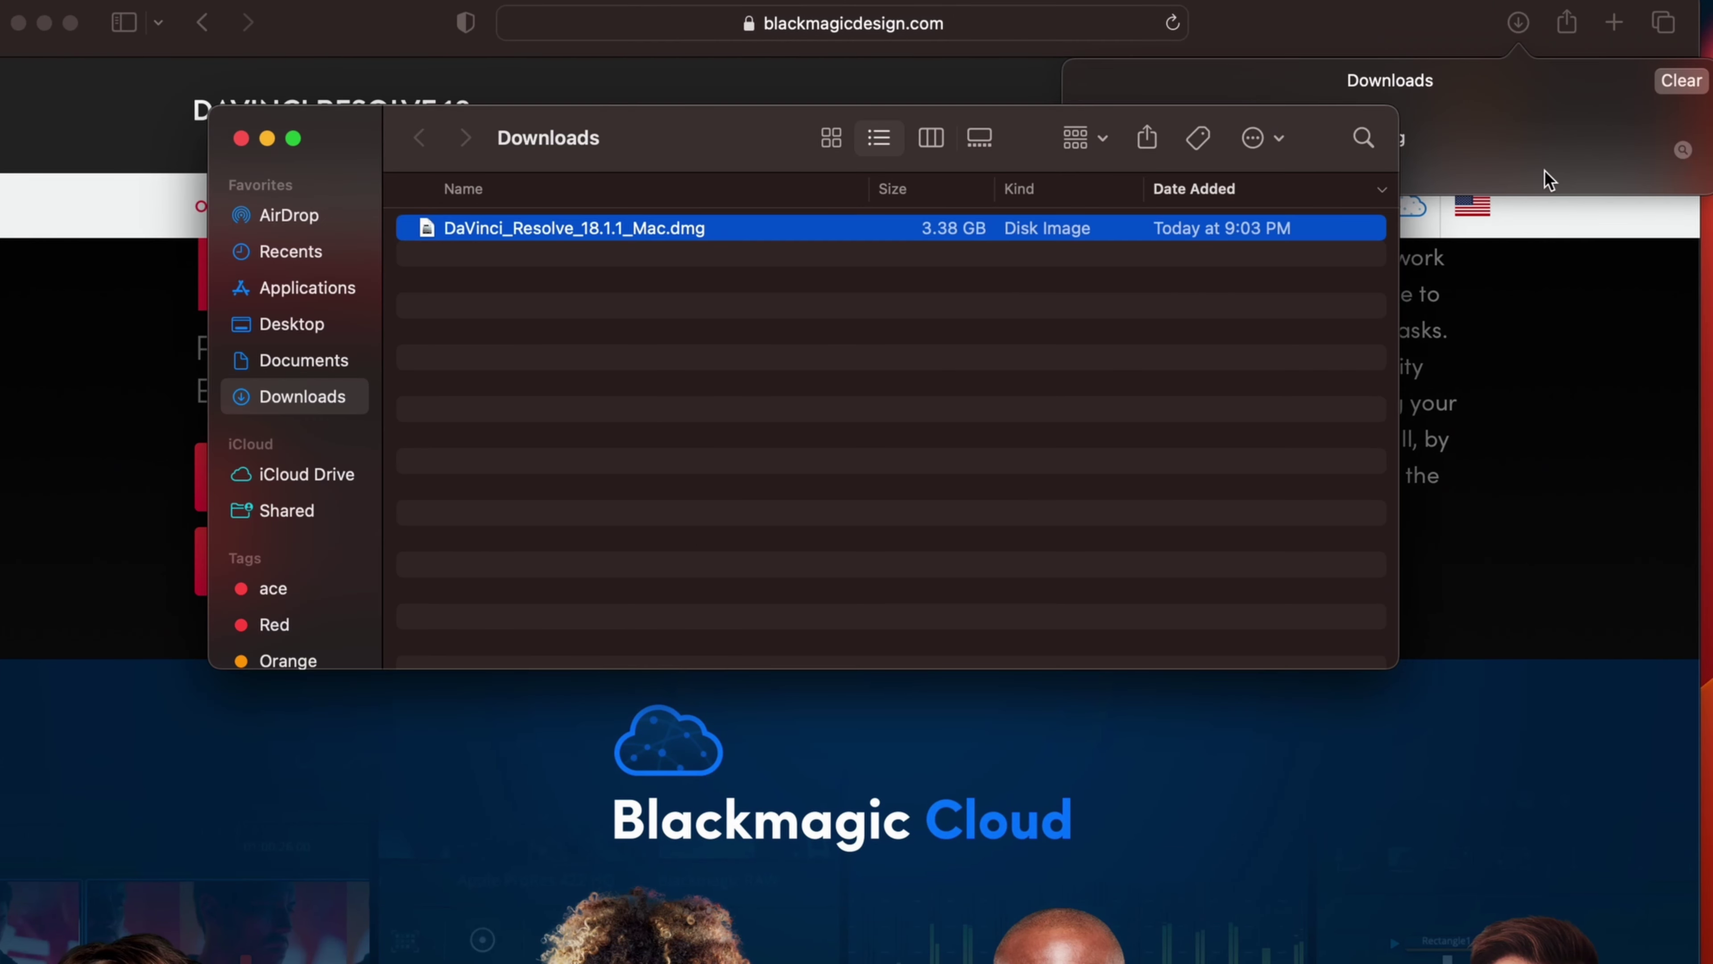
double_click(751, 229)
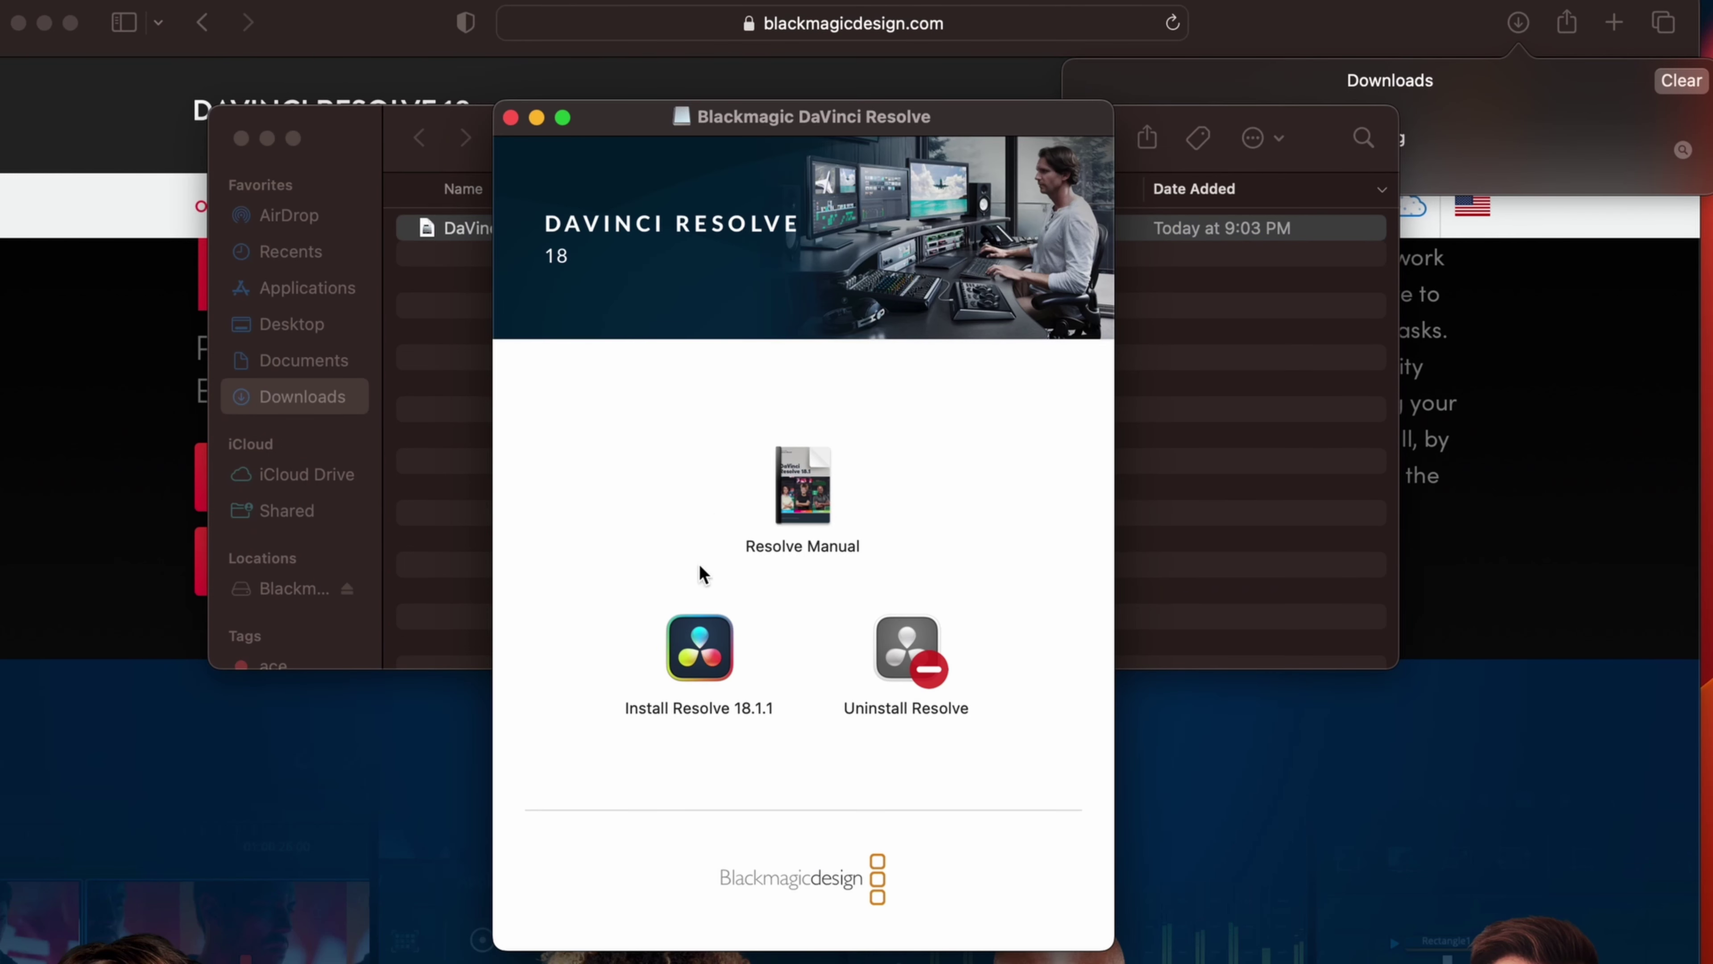
Step: Install Resolve 18.1.1 on Macintosh HD, authorizing with the account password, then trash the installer
left_click(698, 668)
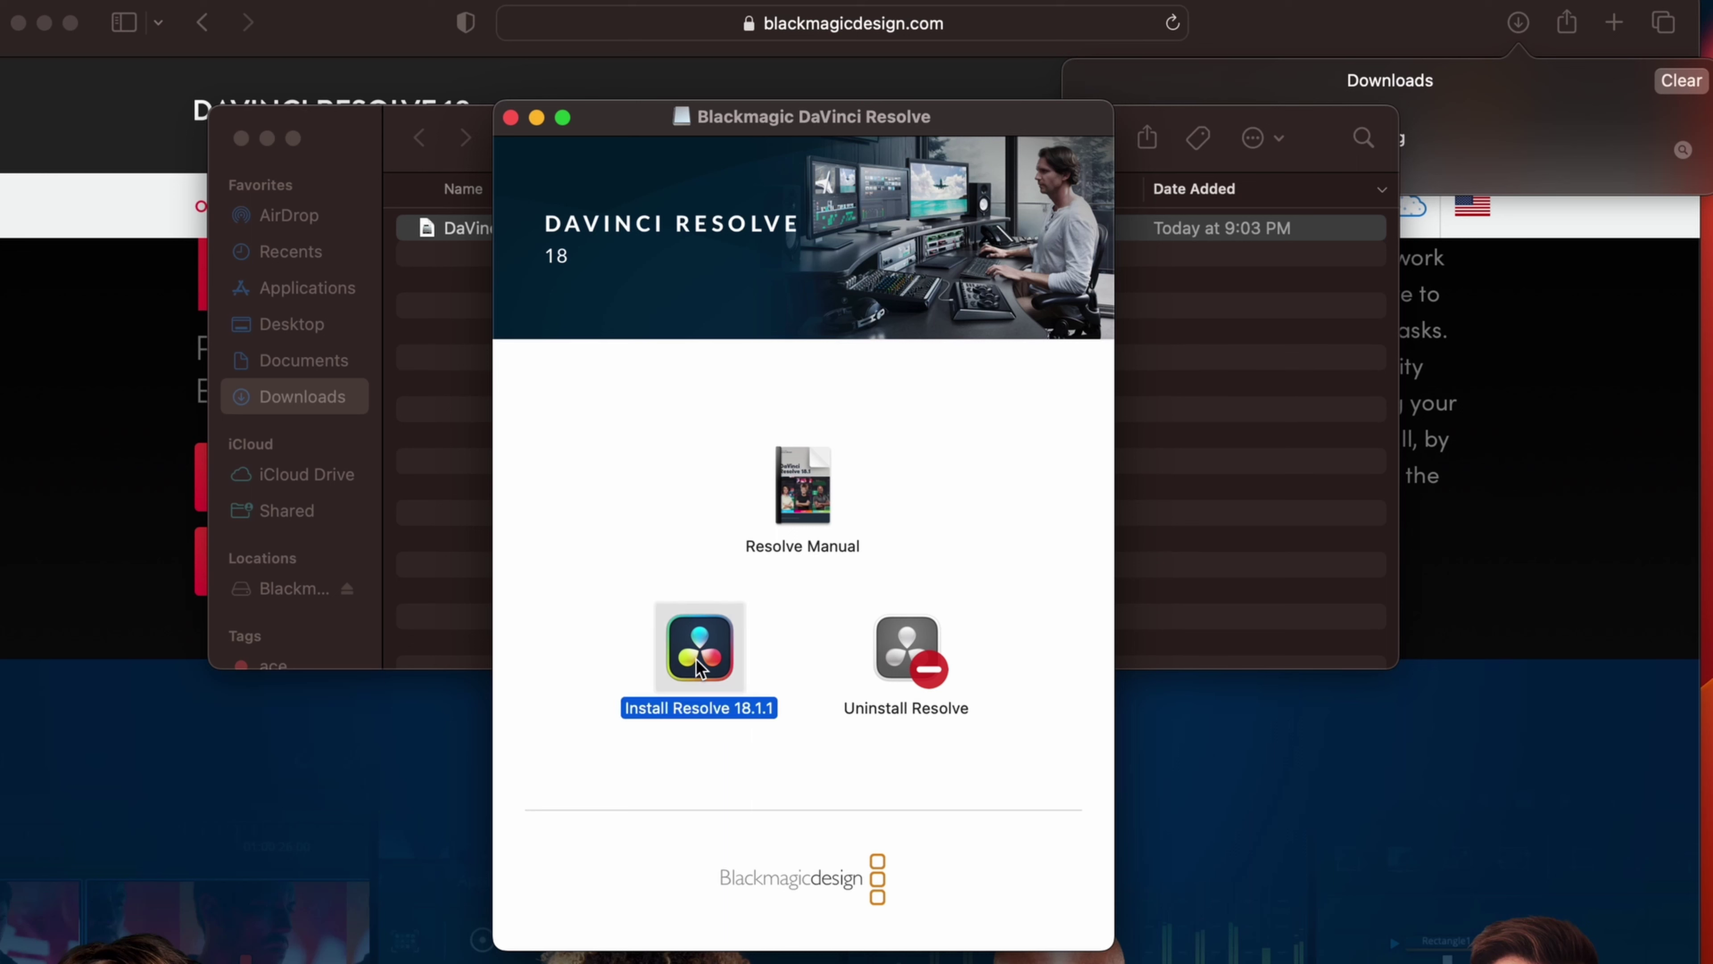
double_click(698, 667)
left_click(1133, 714)
left_click(1133, 713)
left_click(1133, 713)
left_click(1052, 537)
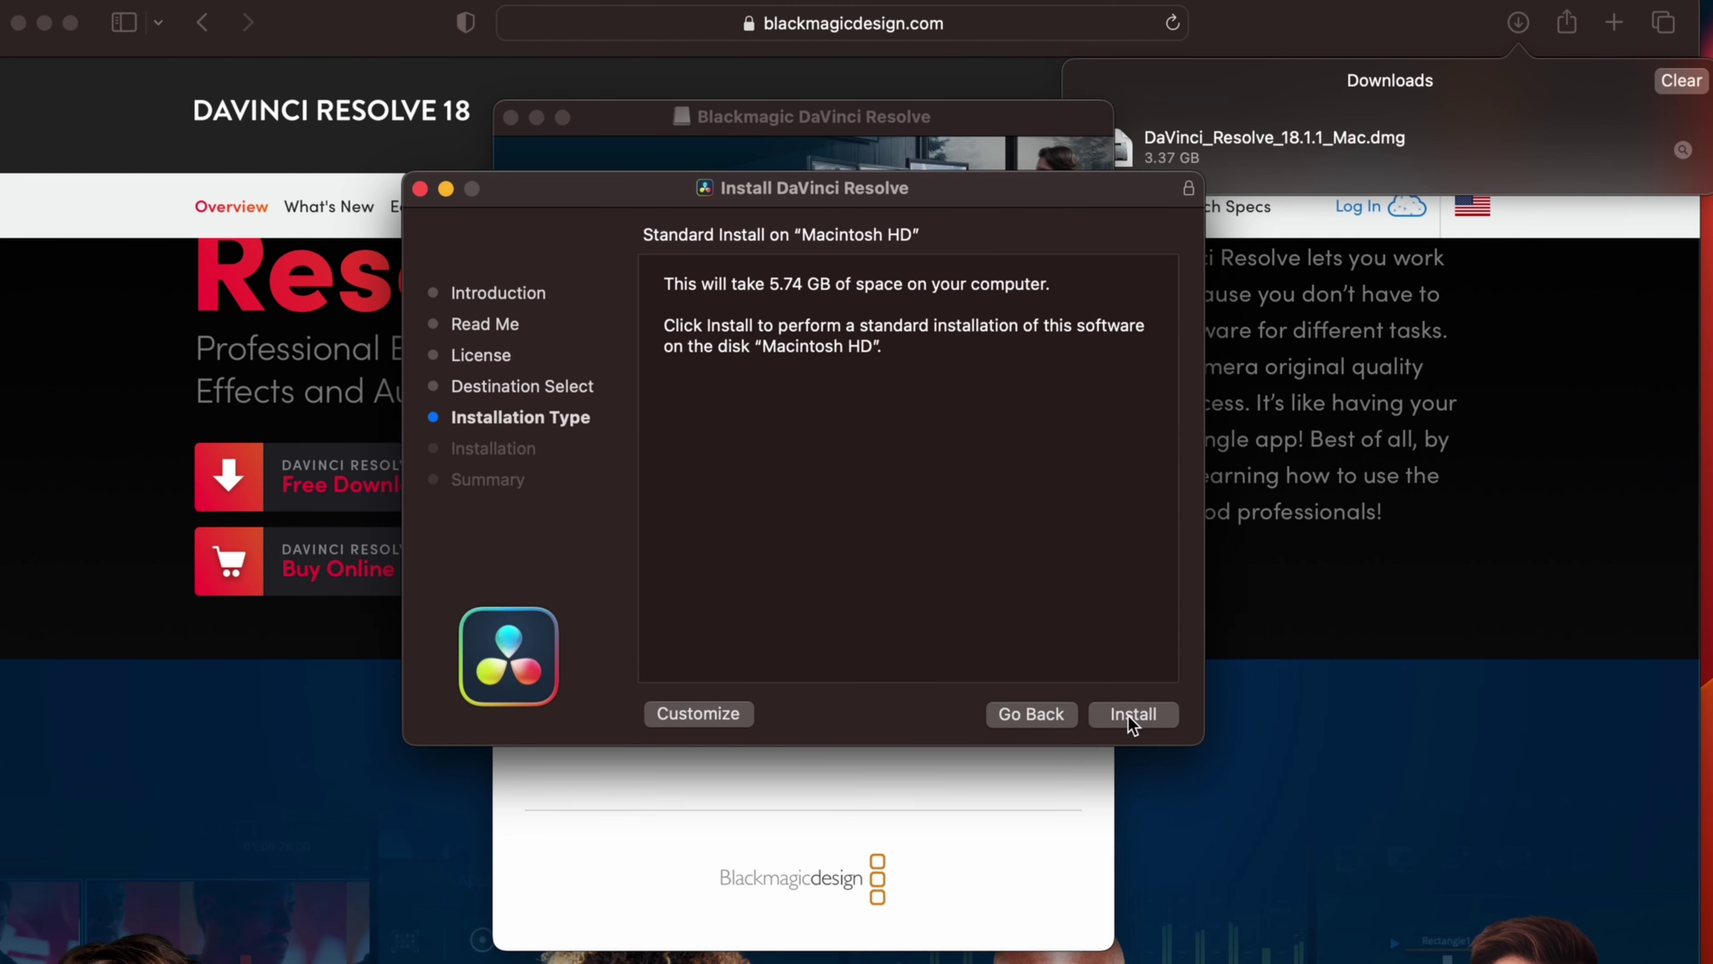
left_click(1128, 715)
type("•••")
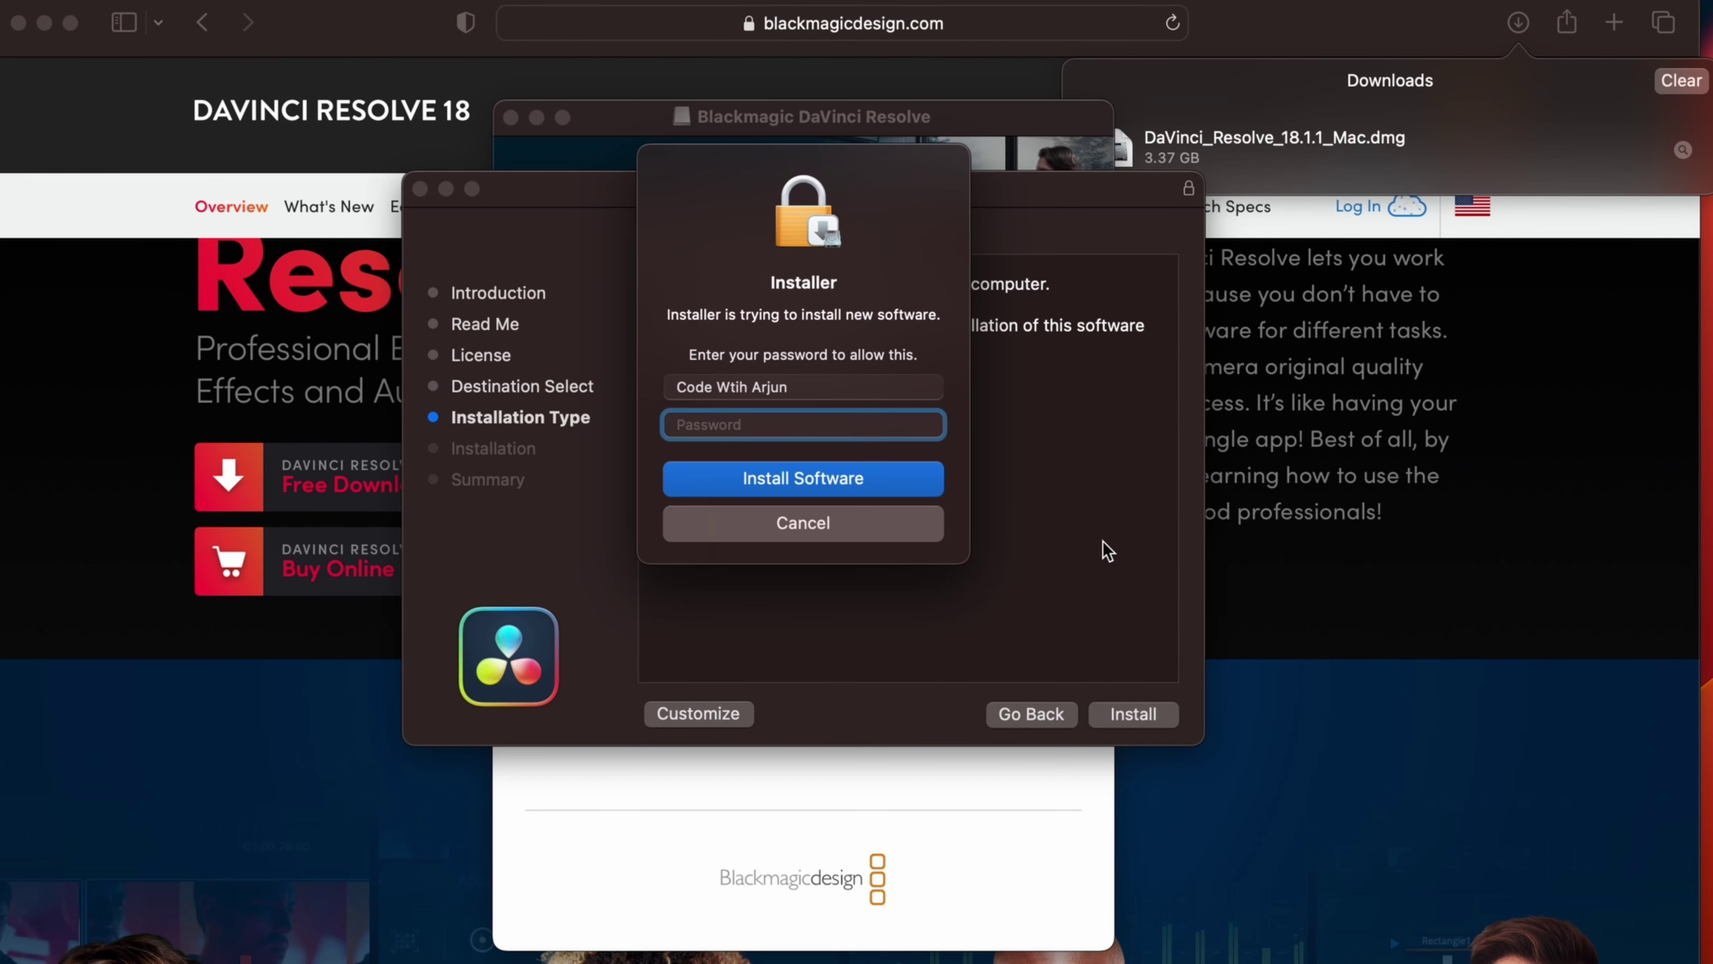
type("•••")
key("Return")
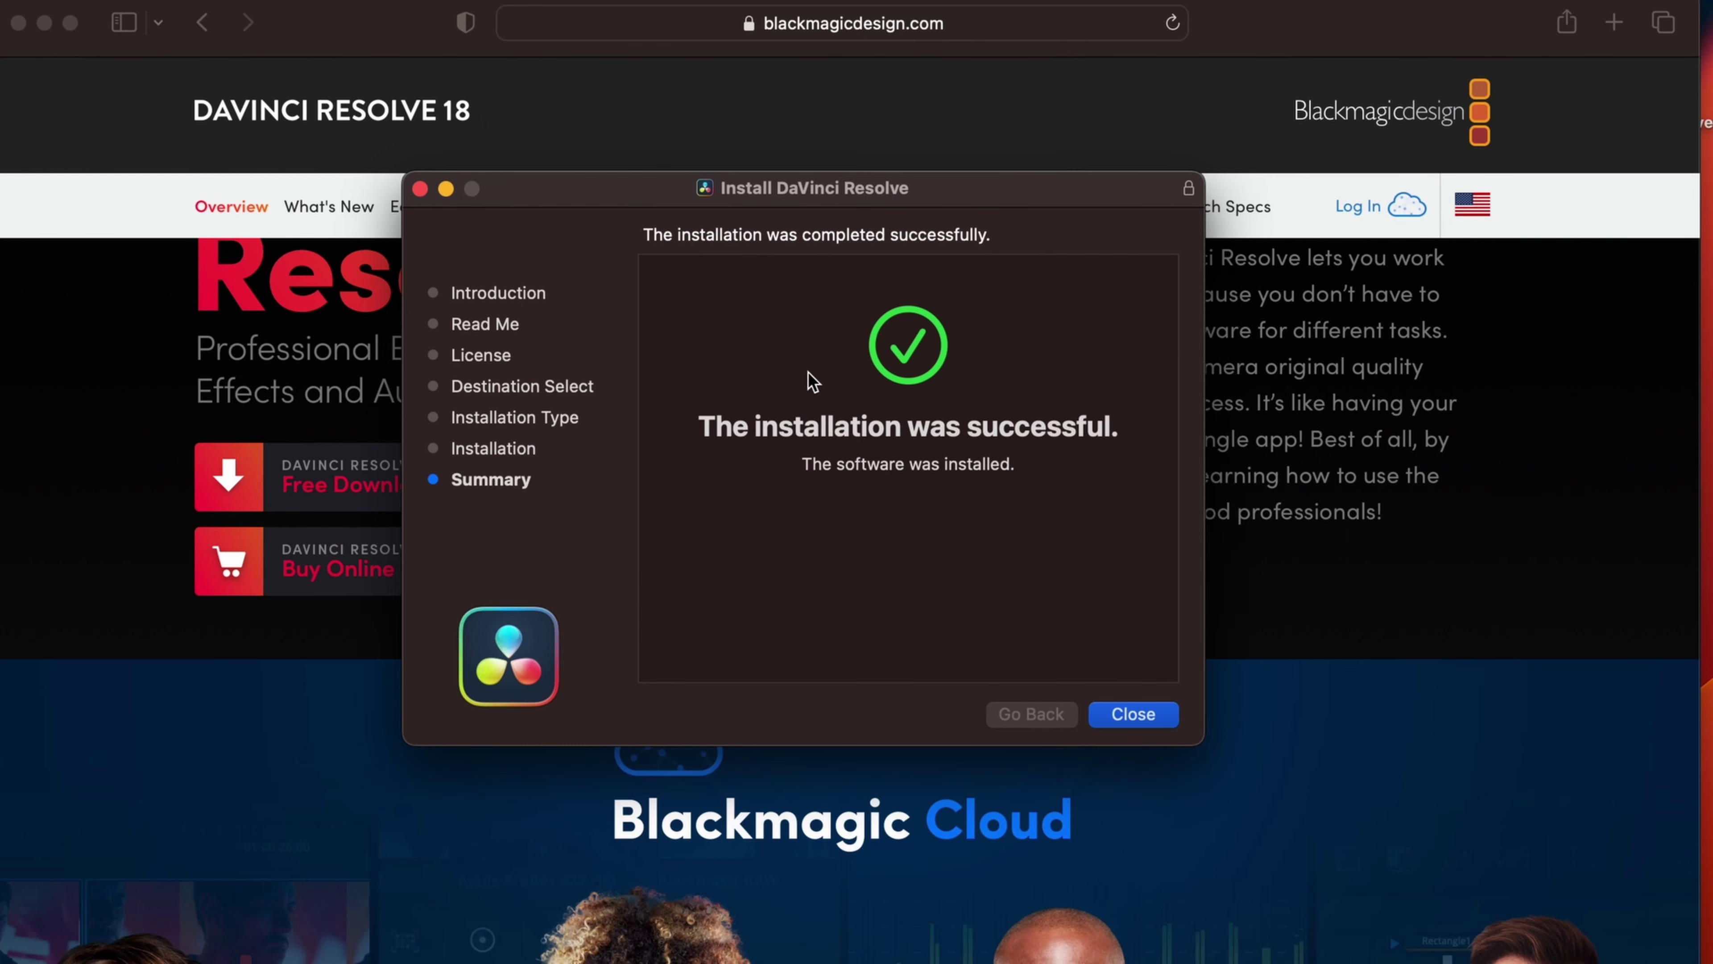
left_click(1135, 715)
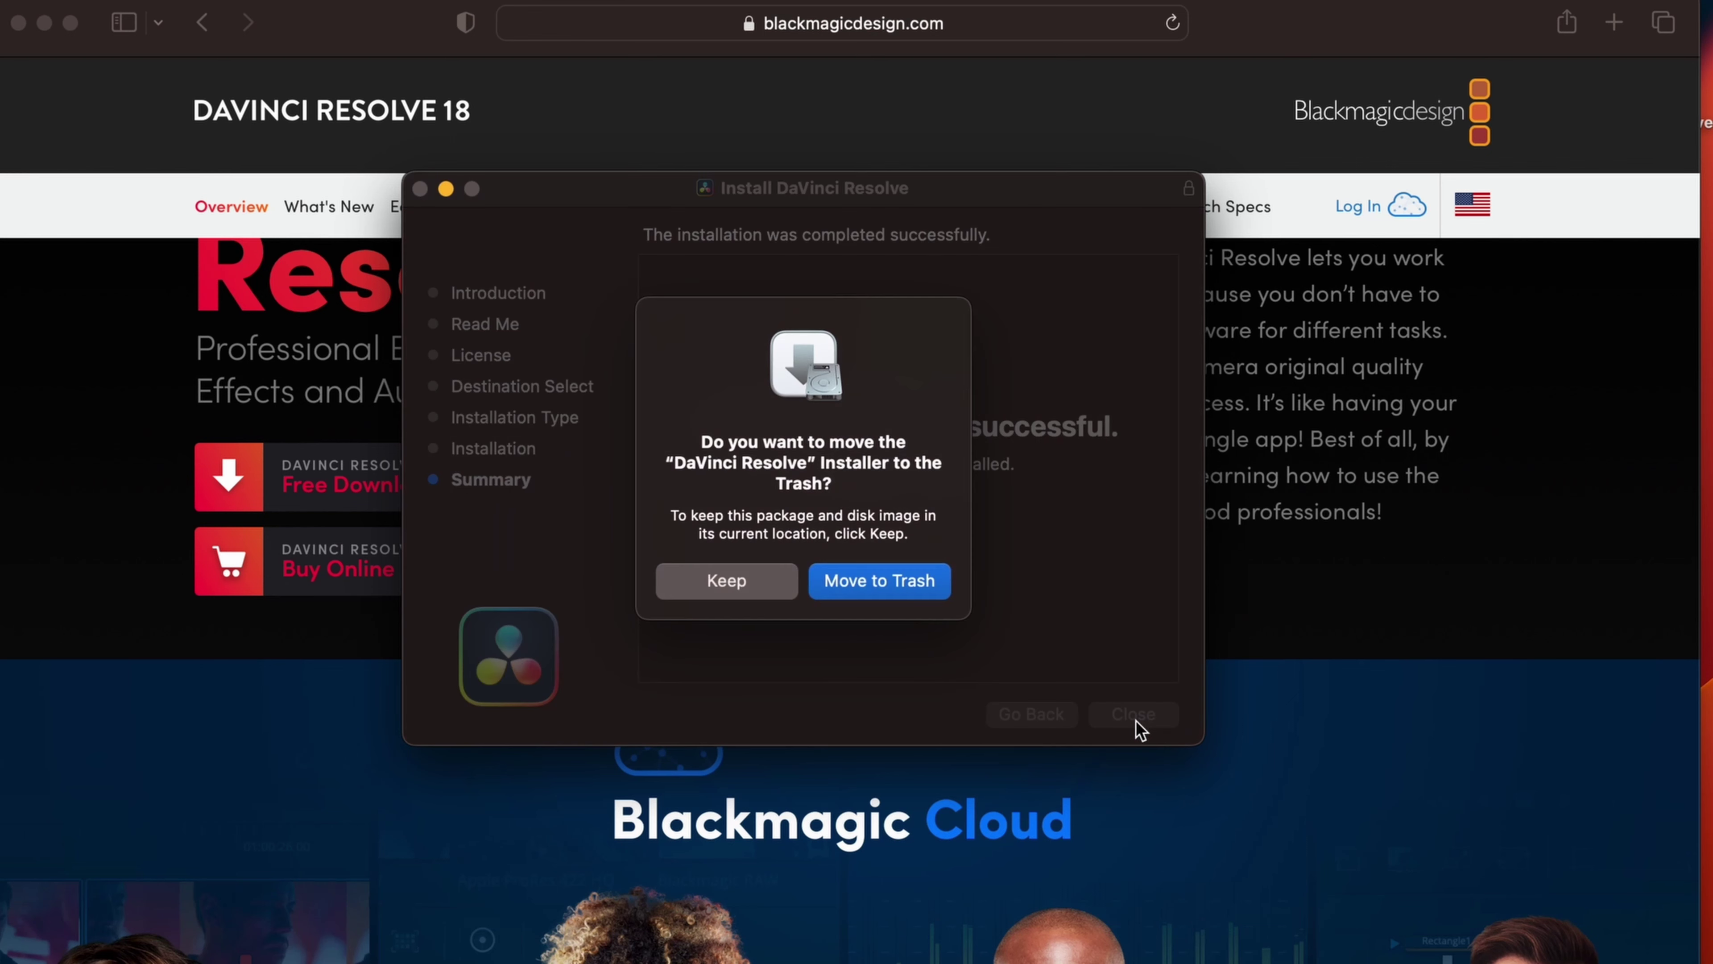
left_click(885, 581)
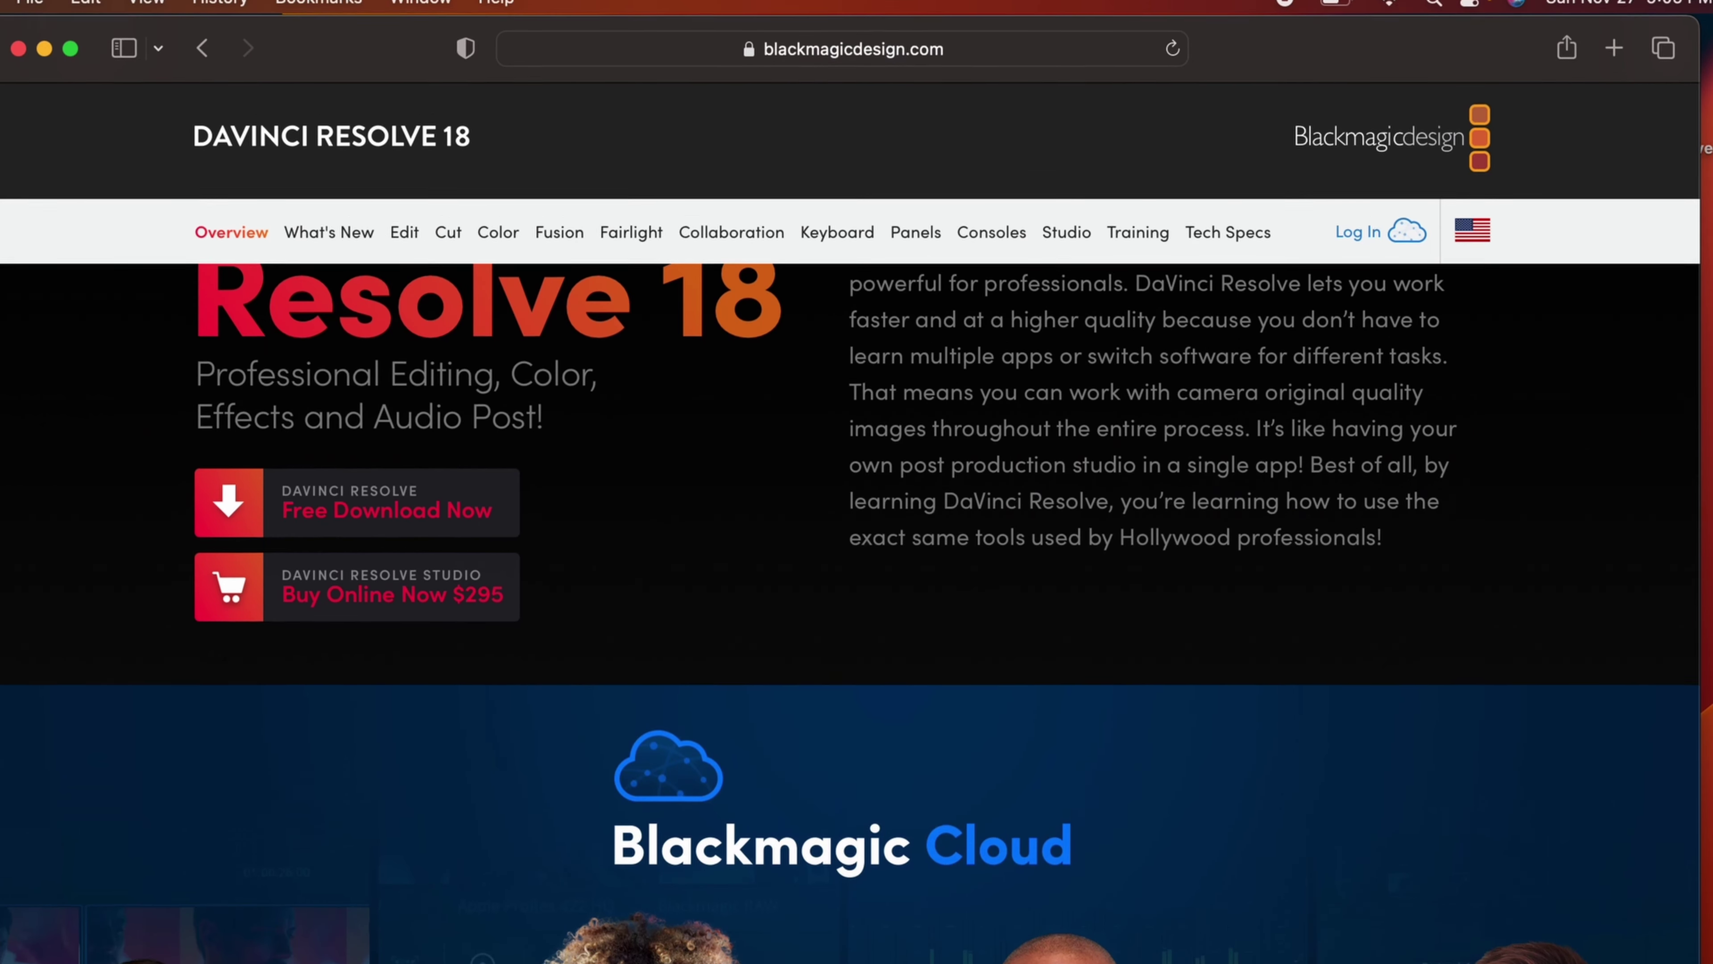
Step: Launch DaVinci Resolve from the Launchpad app grid
key("F4")
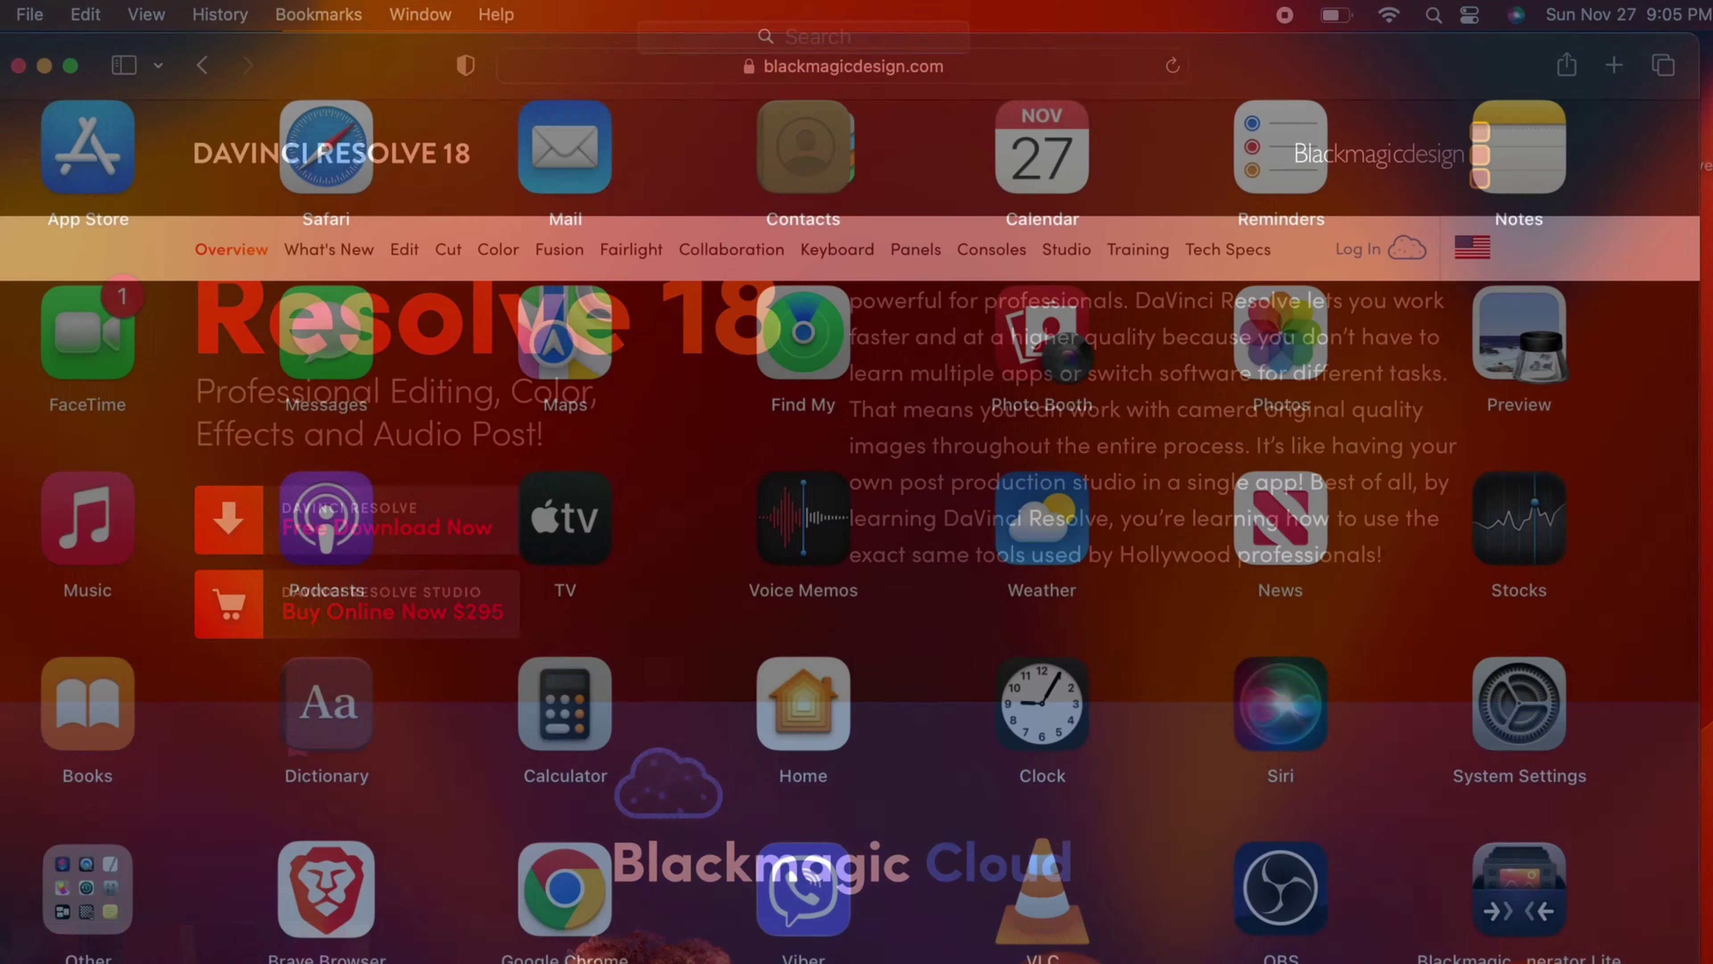
left_click(914, 540)
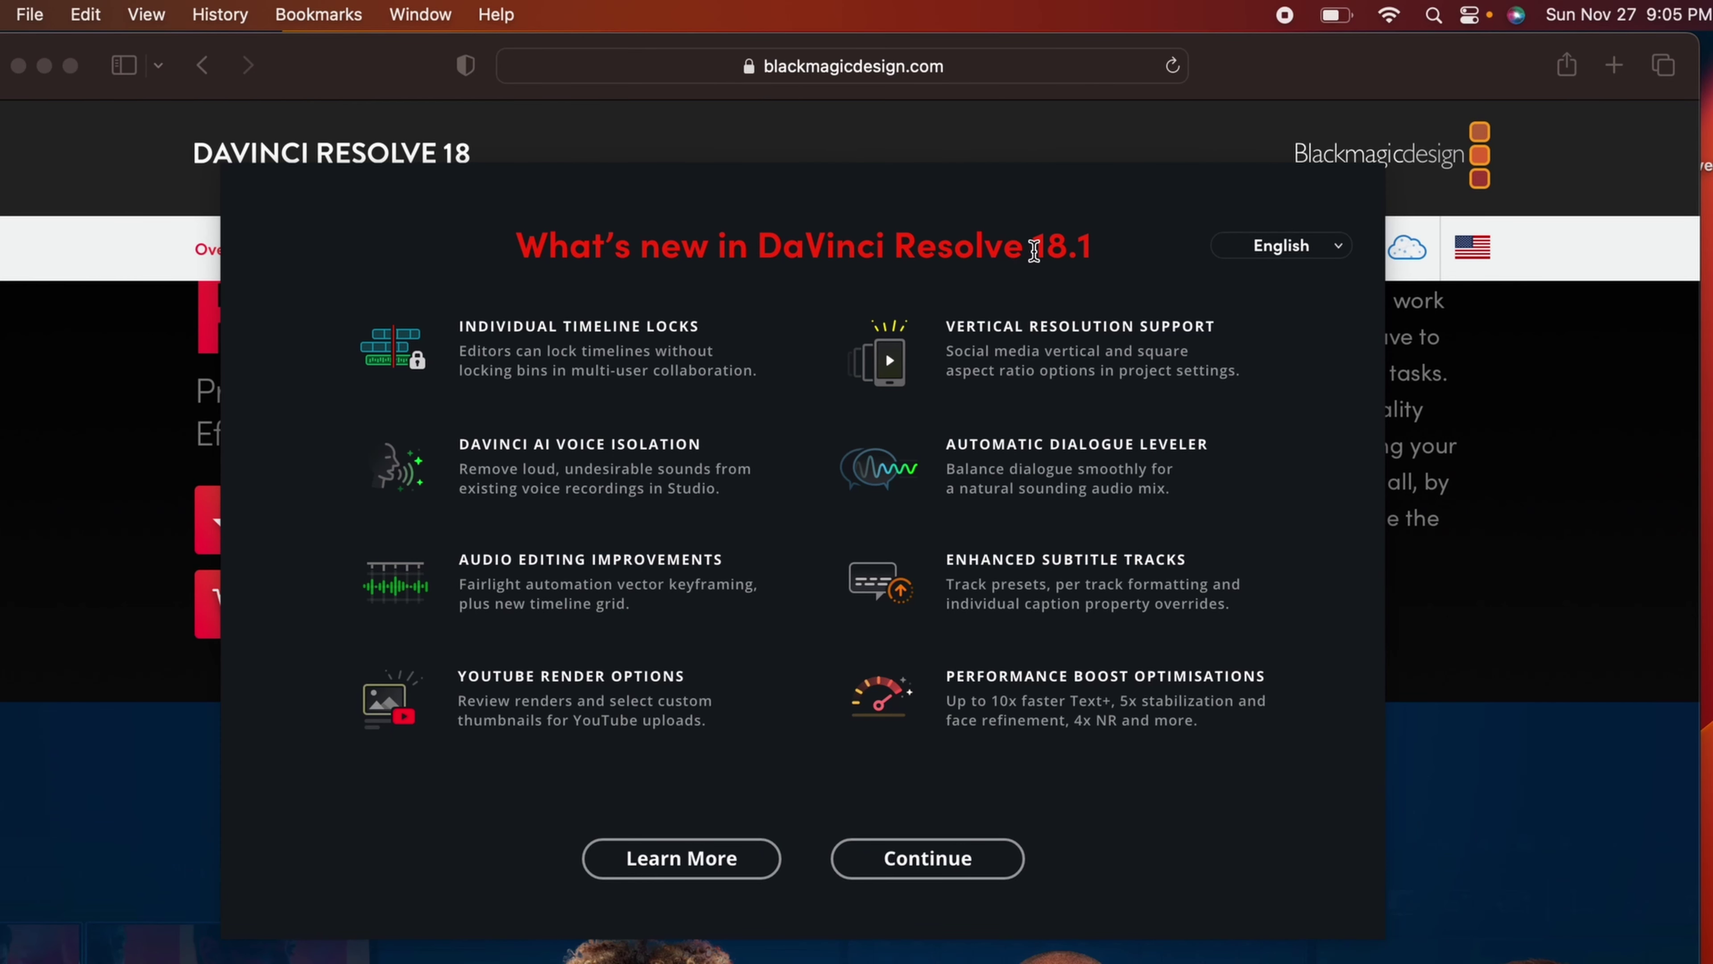
Step: Complete Quick Setup with an Ultra HD 2160p project, default media location and keyboard layout
left_click(902, 870)
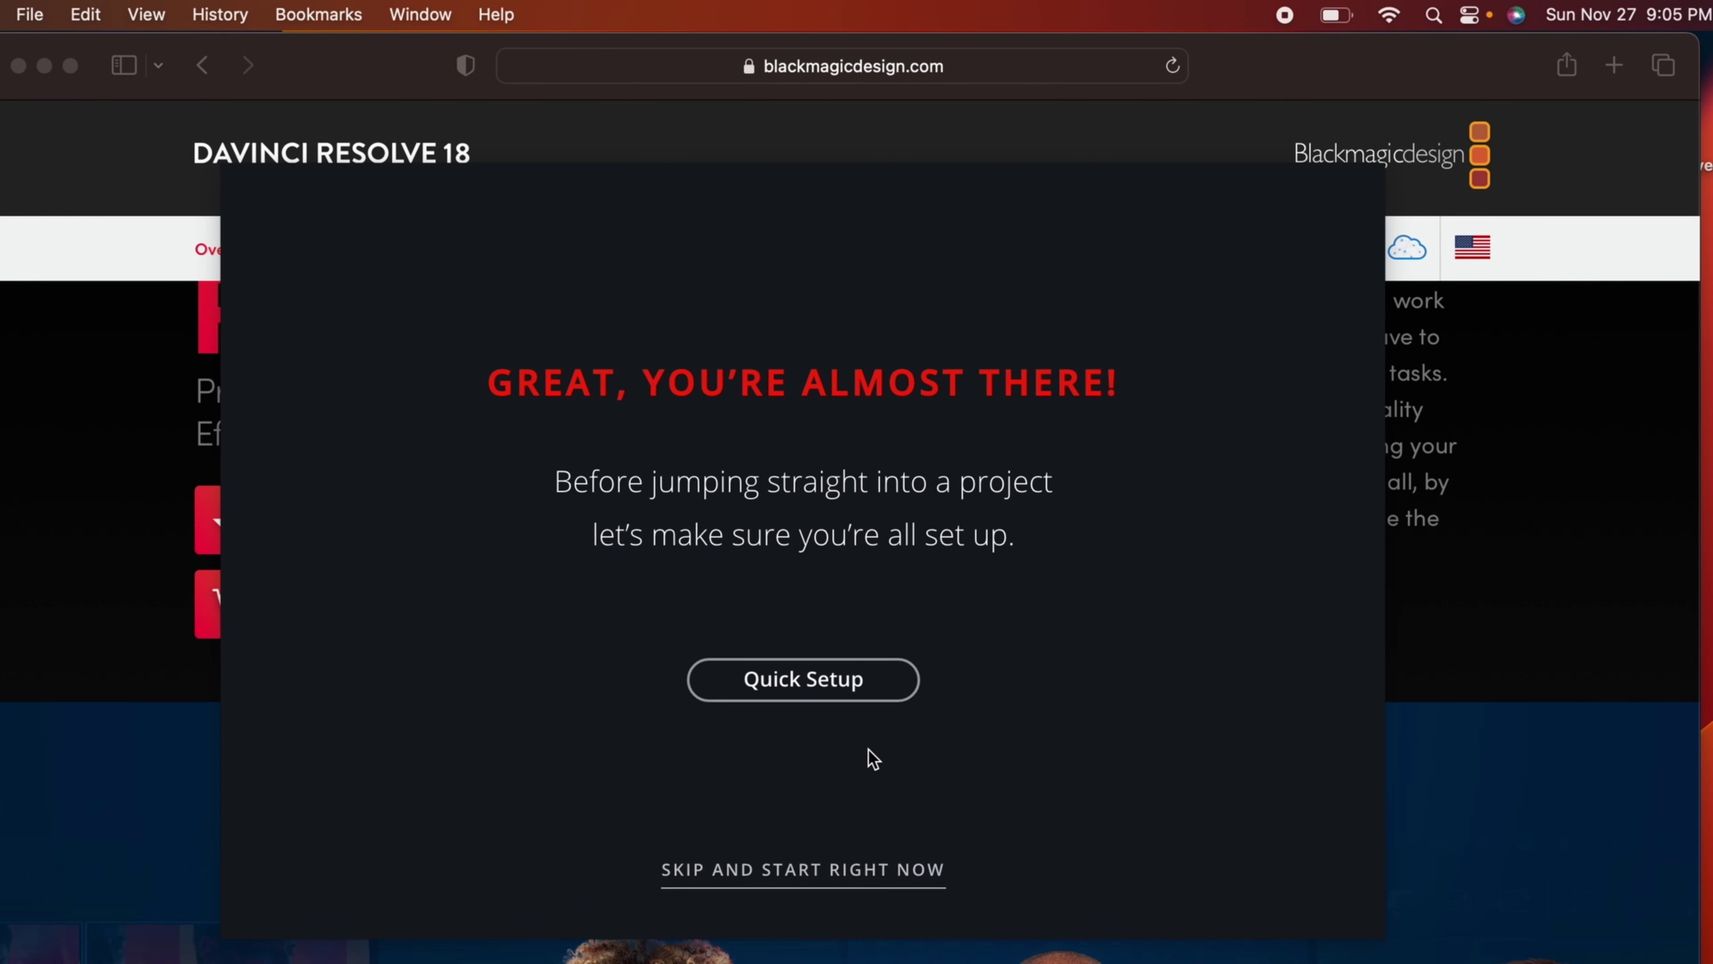
left_click(809, 684)
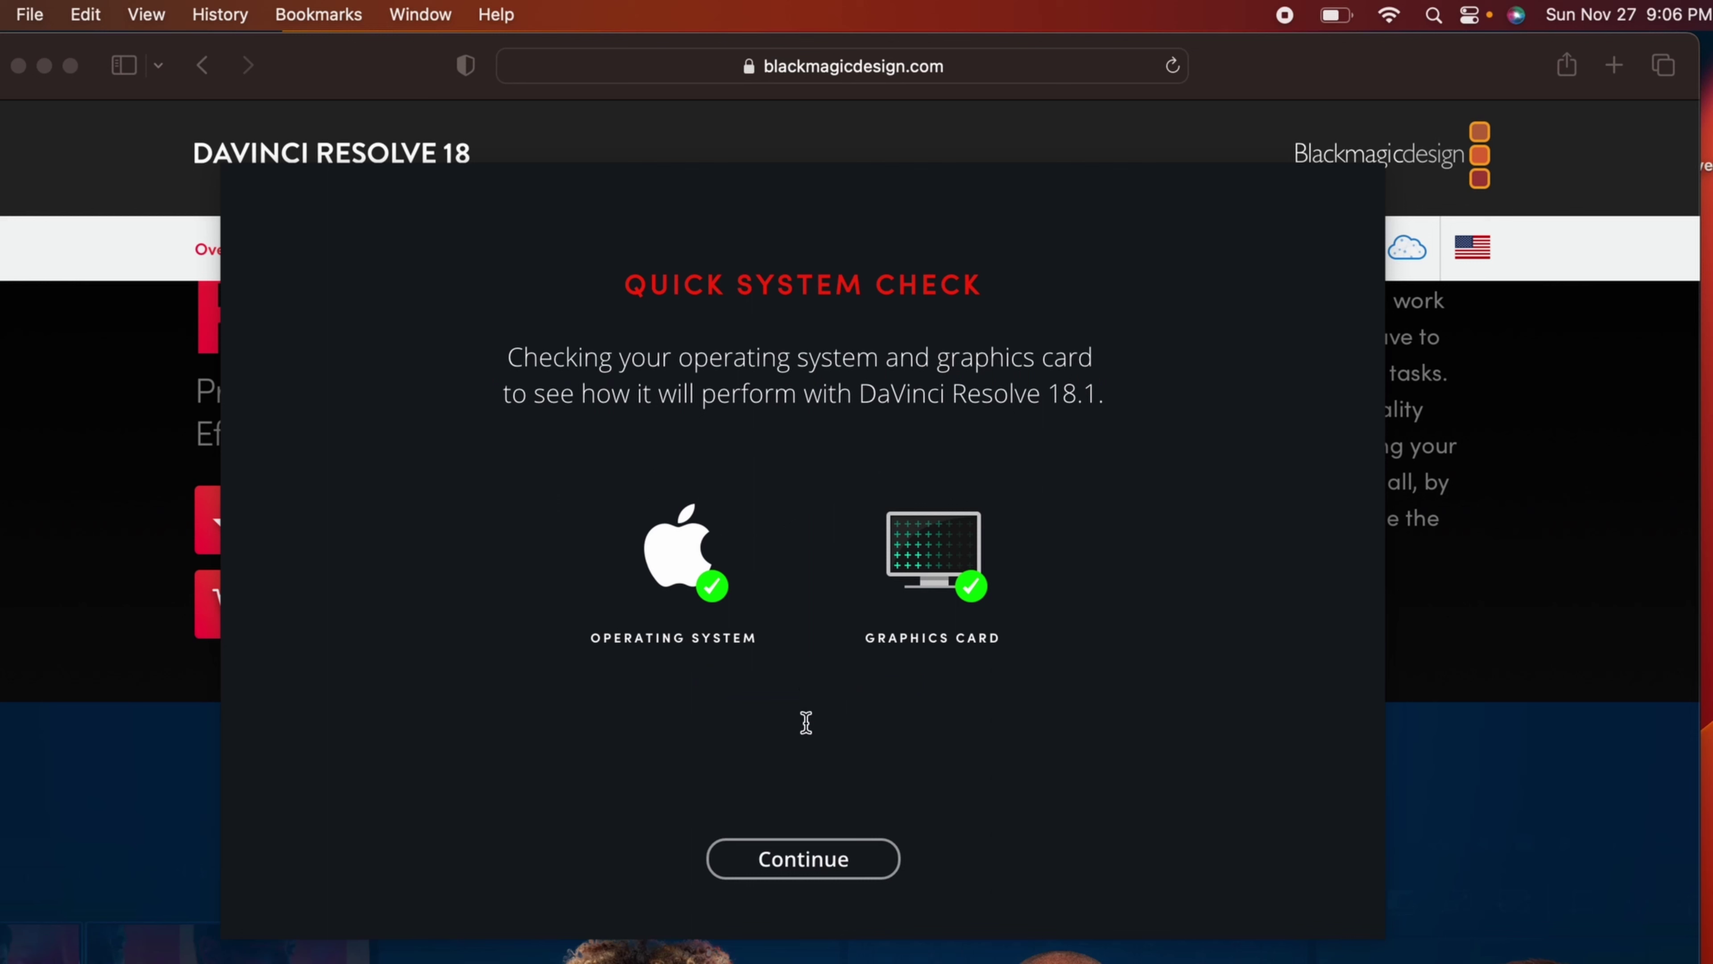
left_click(799, 860)
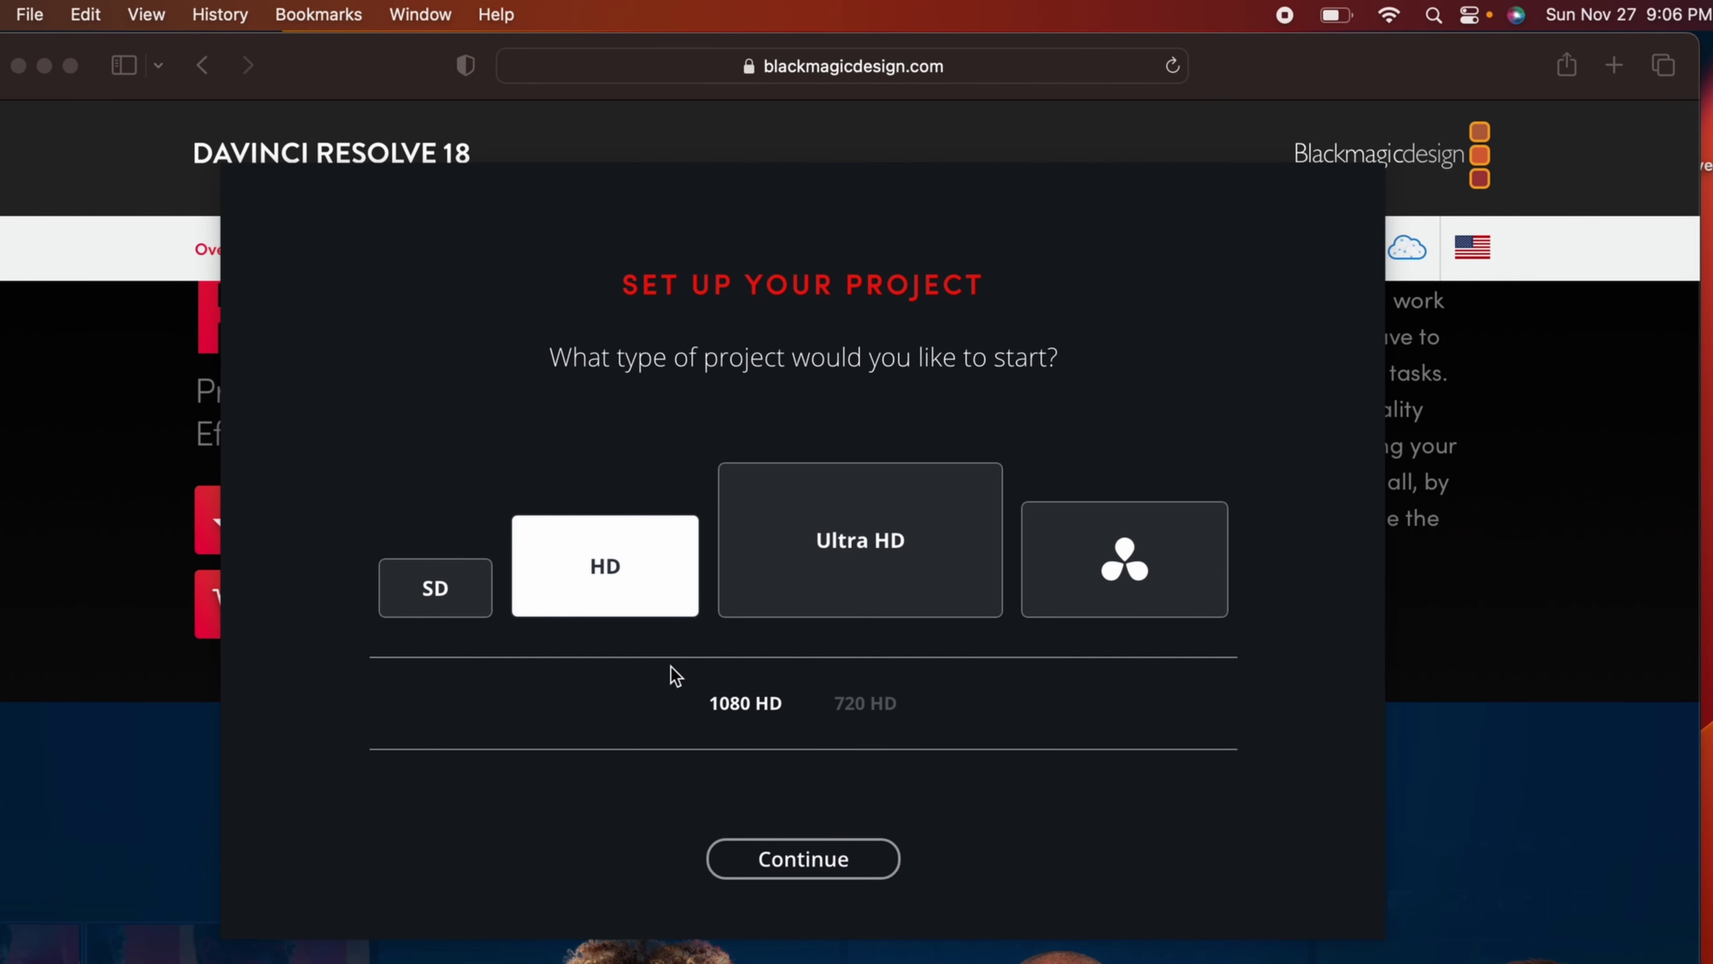
left_click(848, 577)
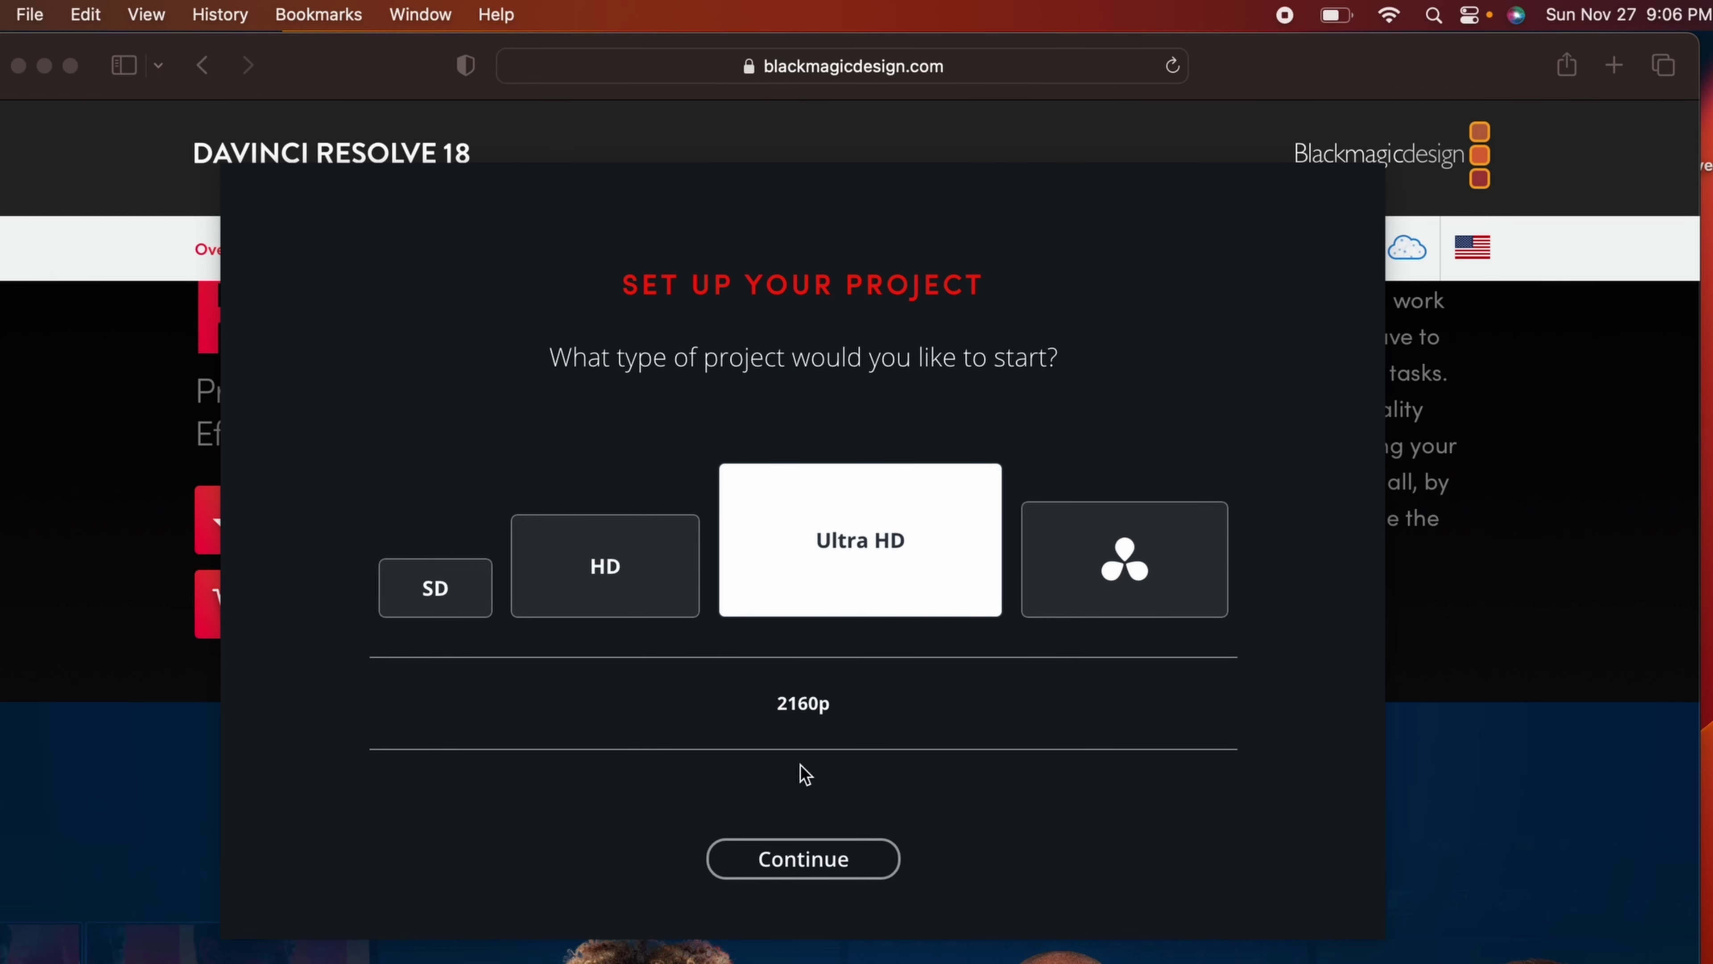
left_click(803, 858)
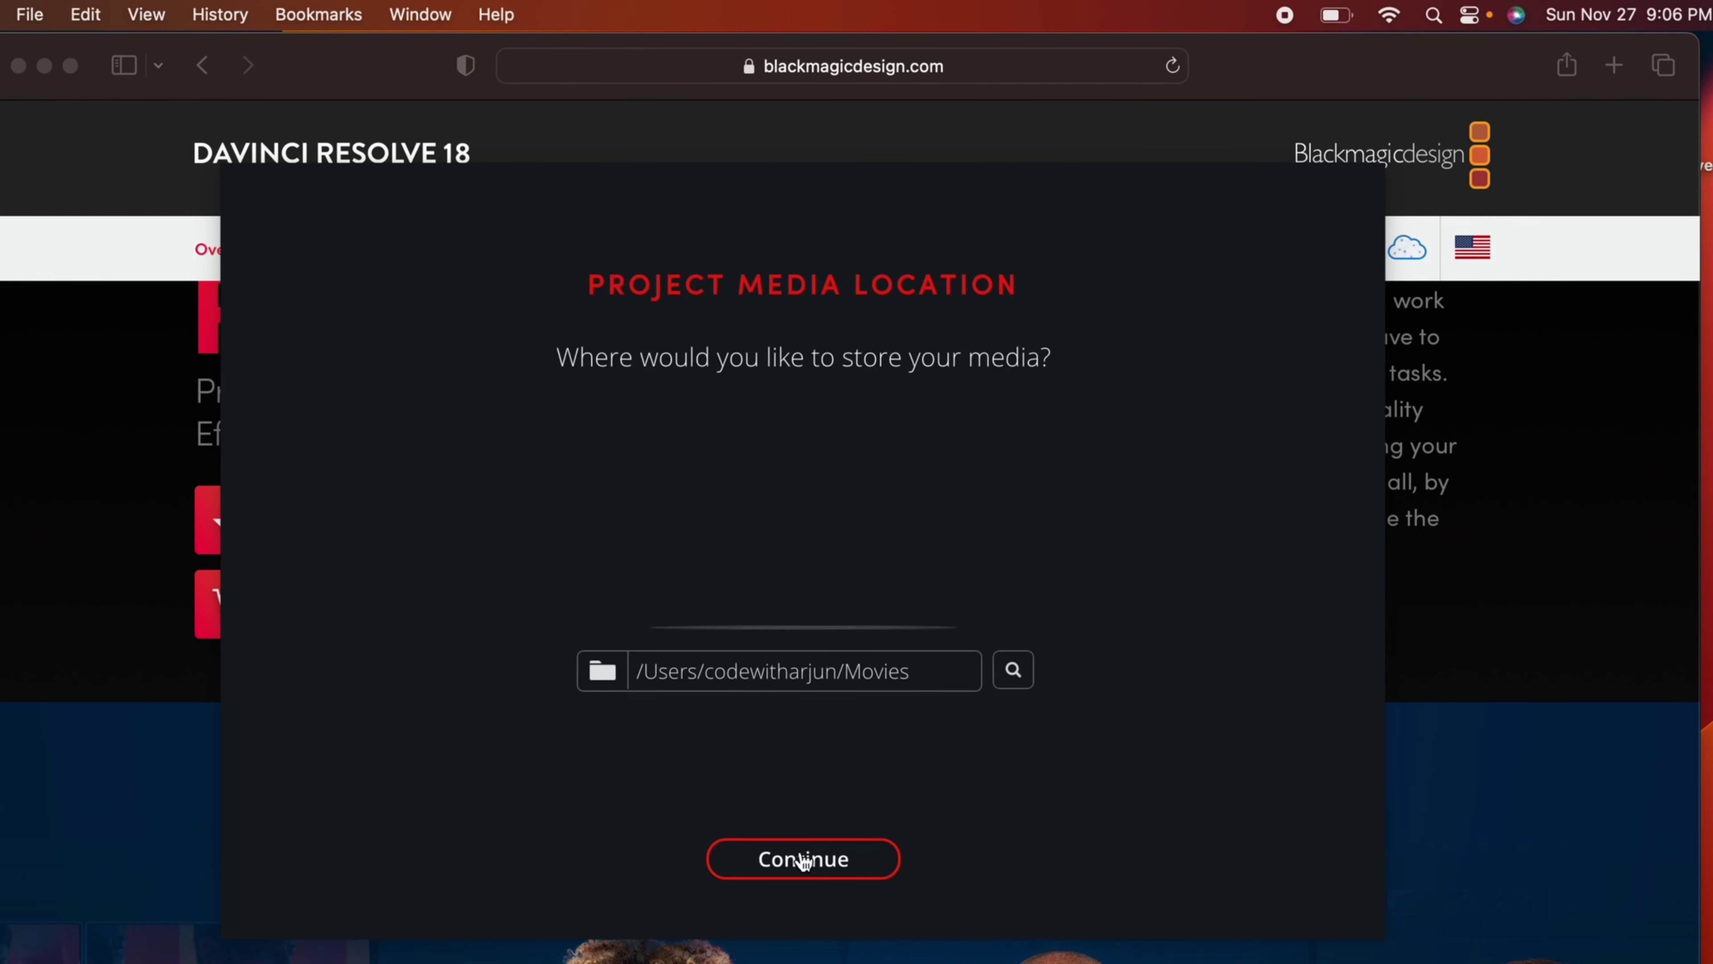
left_click(803, 860)
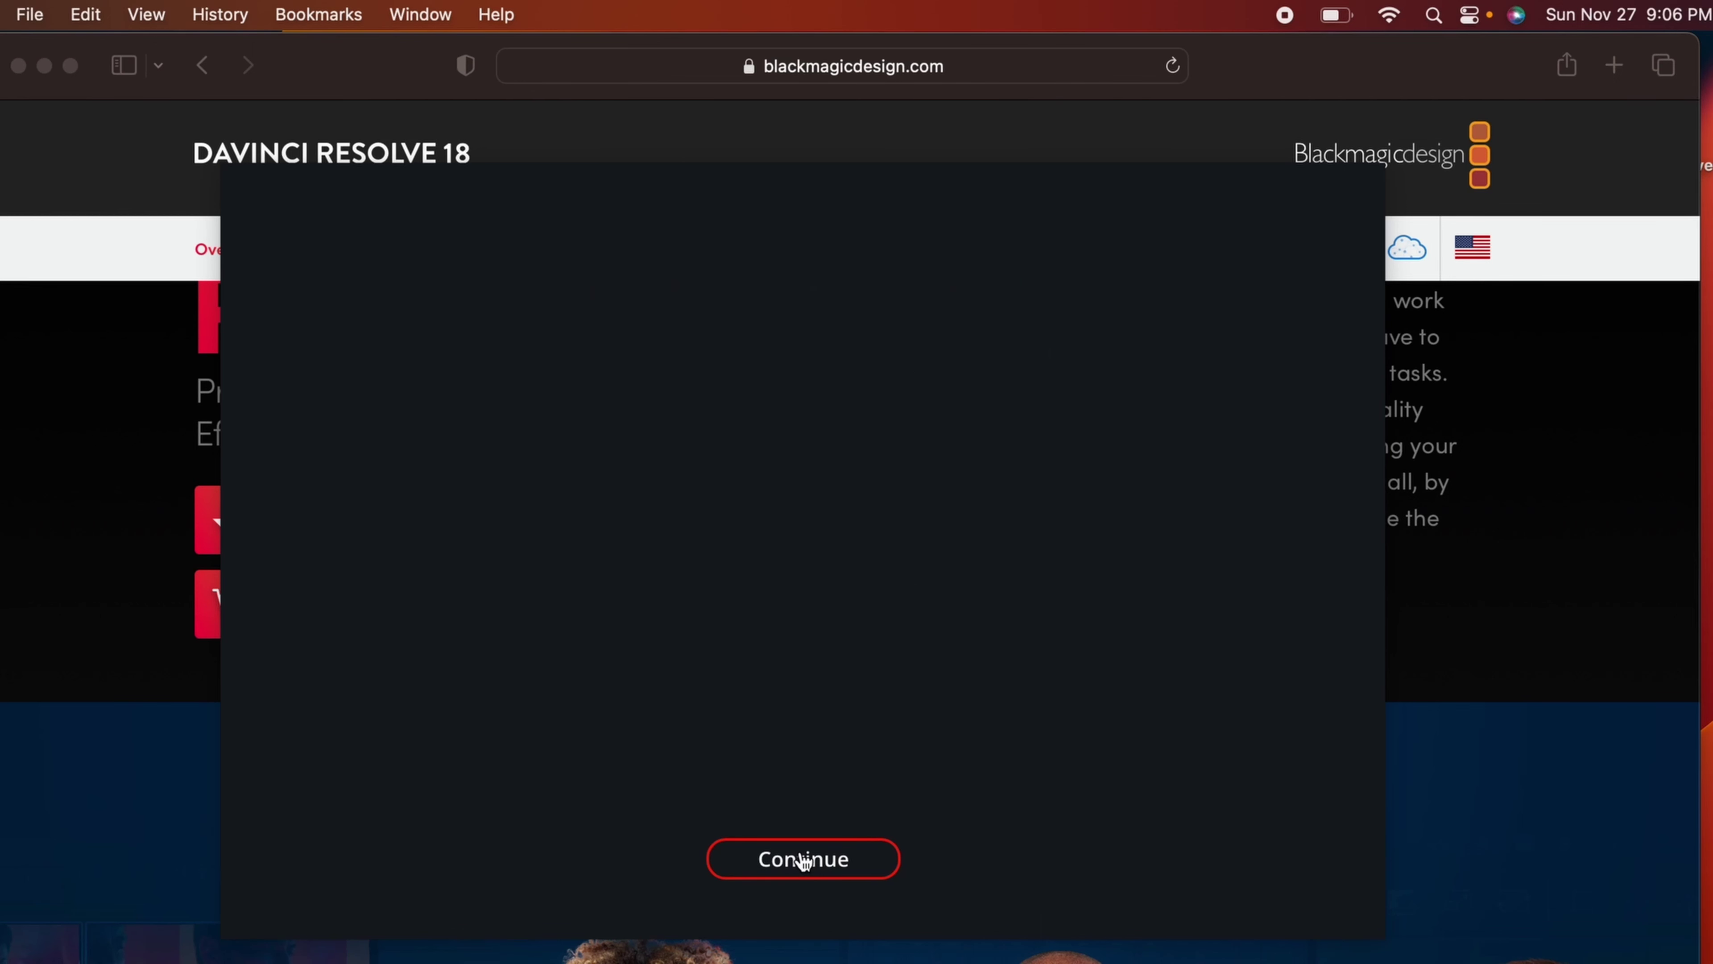
left_click(802, 859)
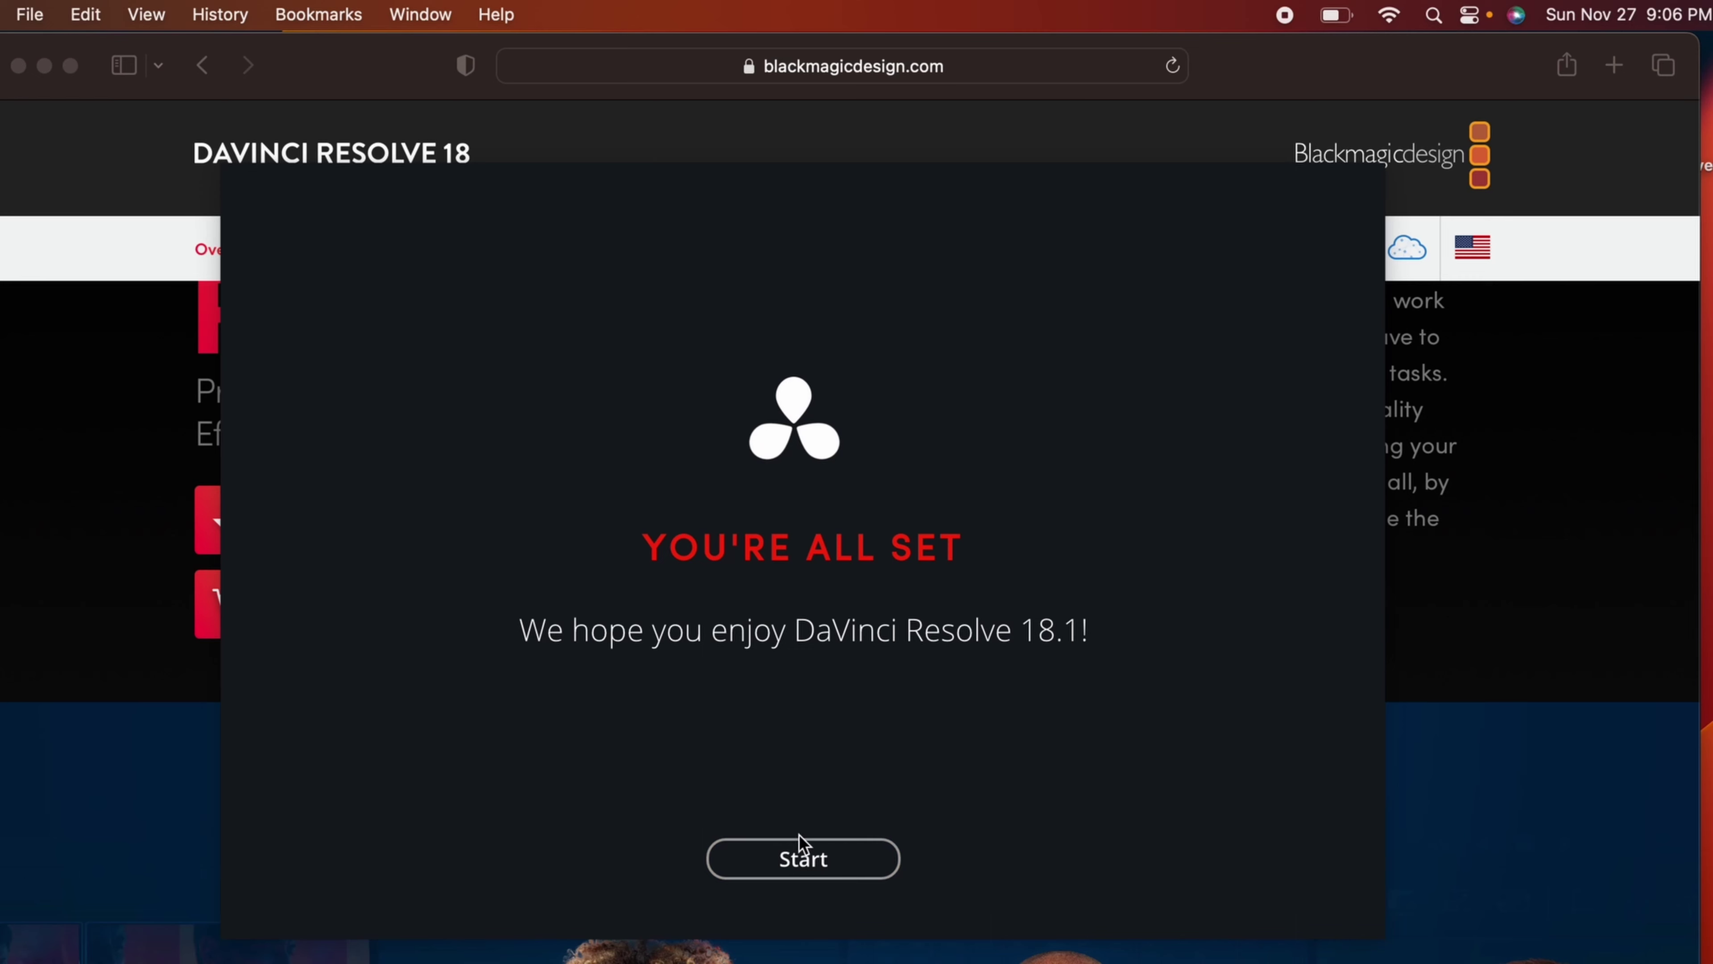
left_click(806, 859)
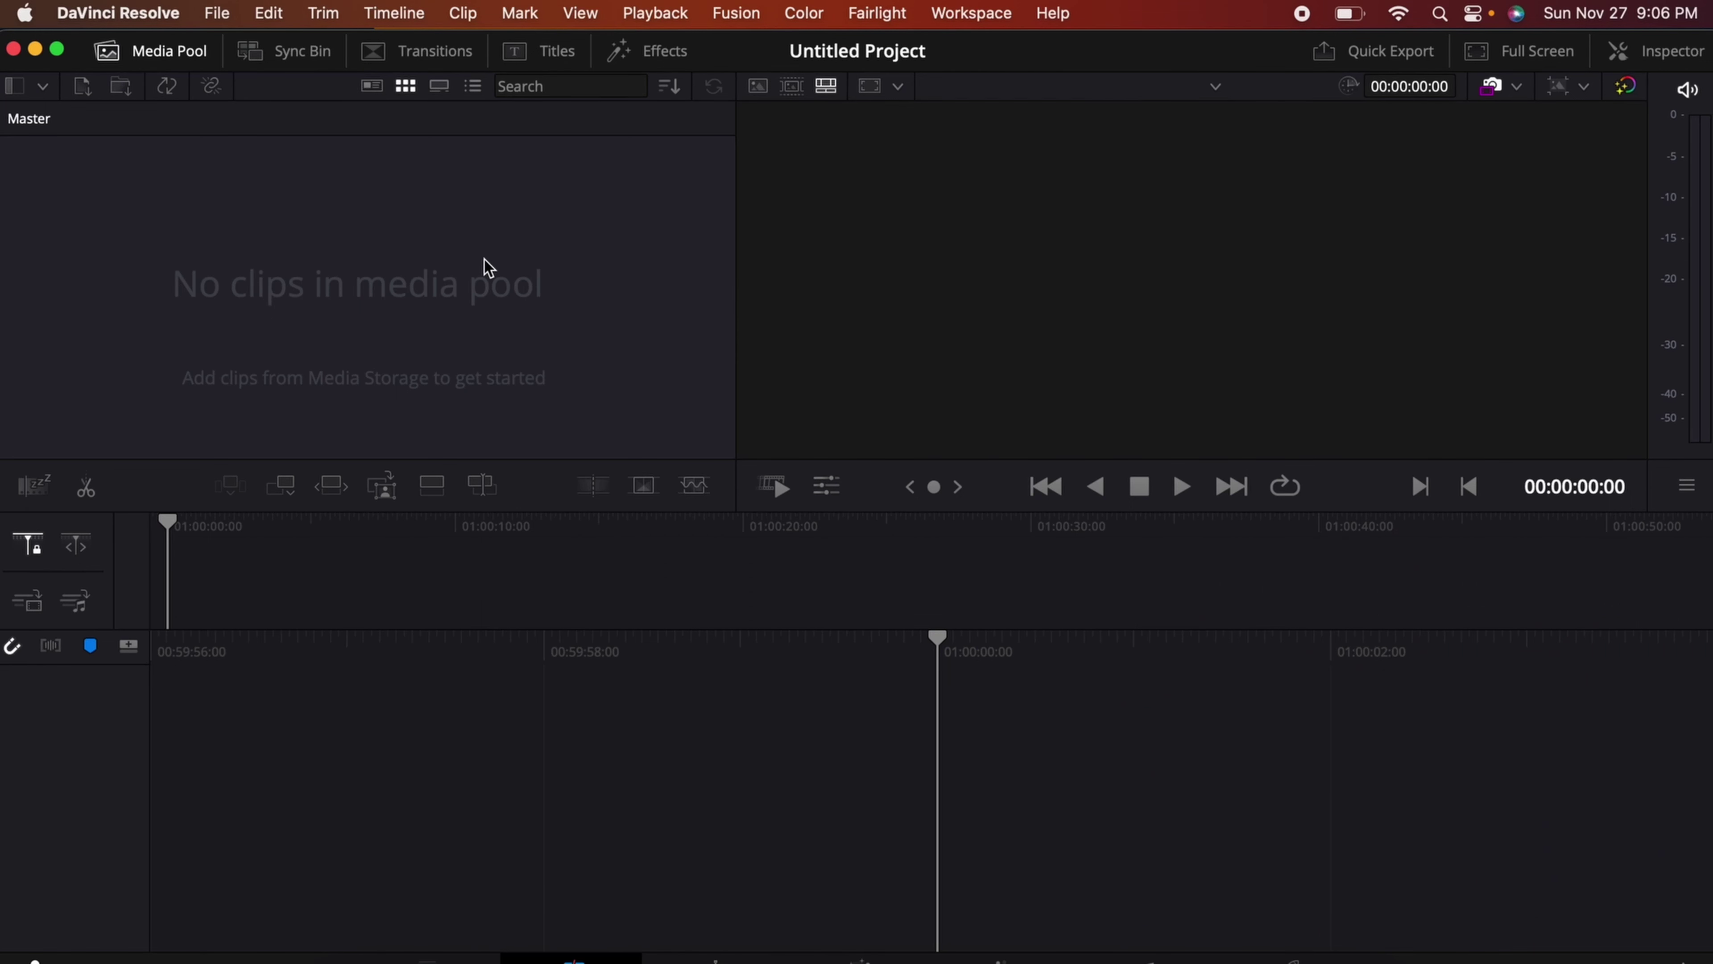
Step: Import Screen Recording 2022-11-26 from Documents > c program, changing the project frame rate to match
right_click(376, 217)
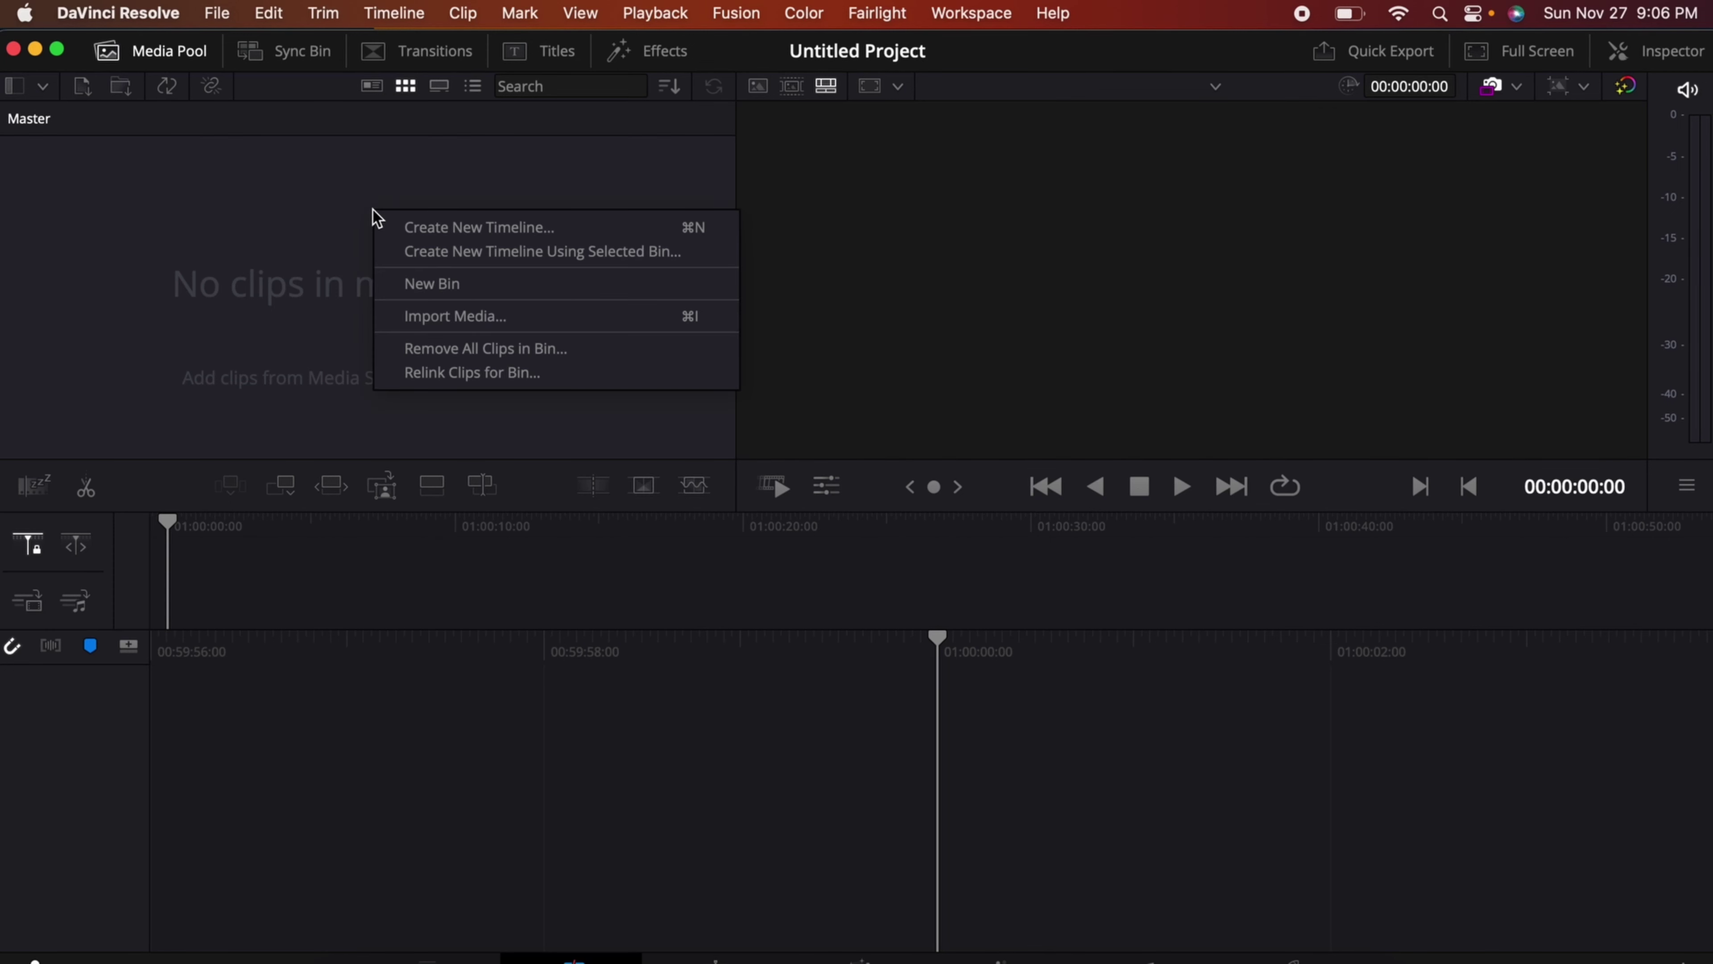
left_click(437, 319)
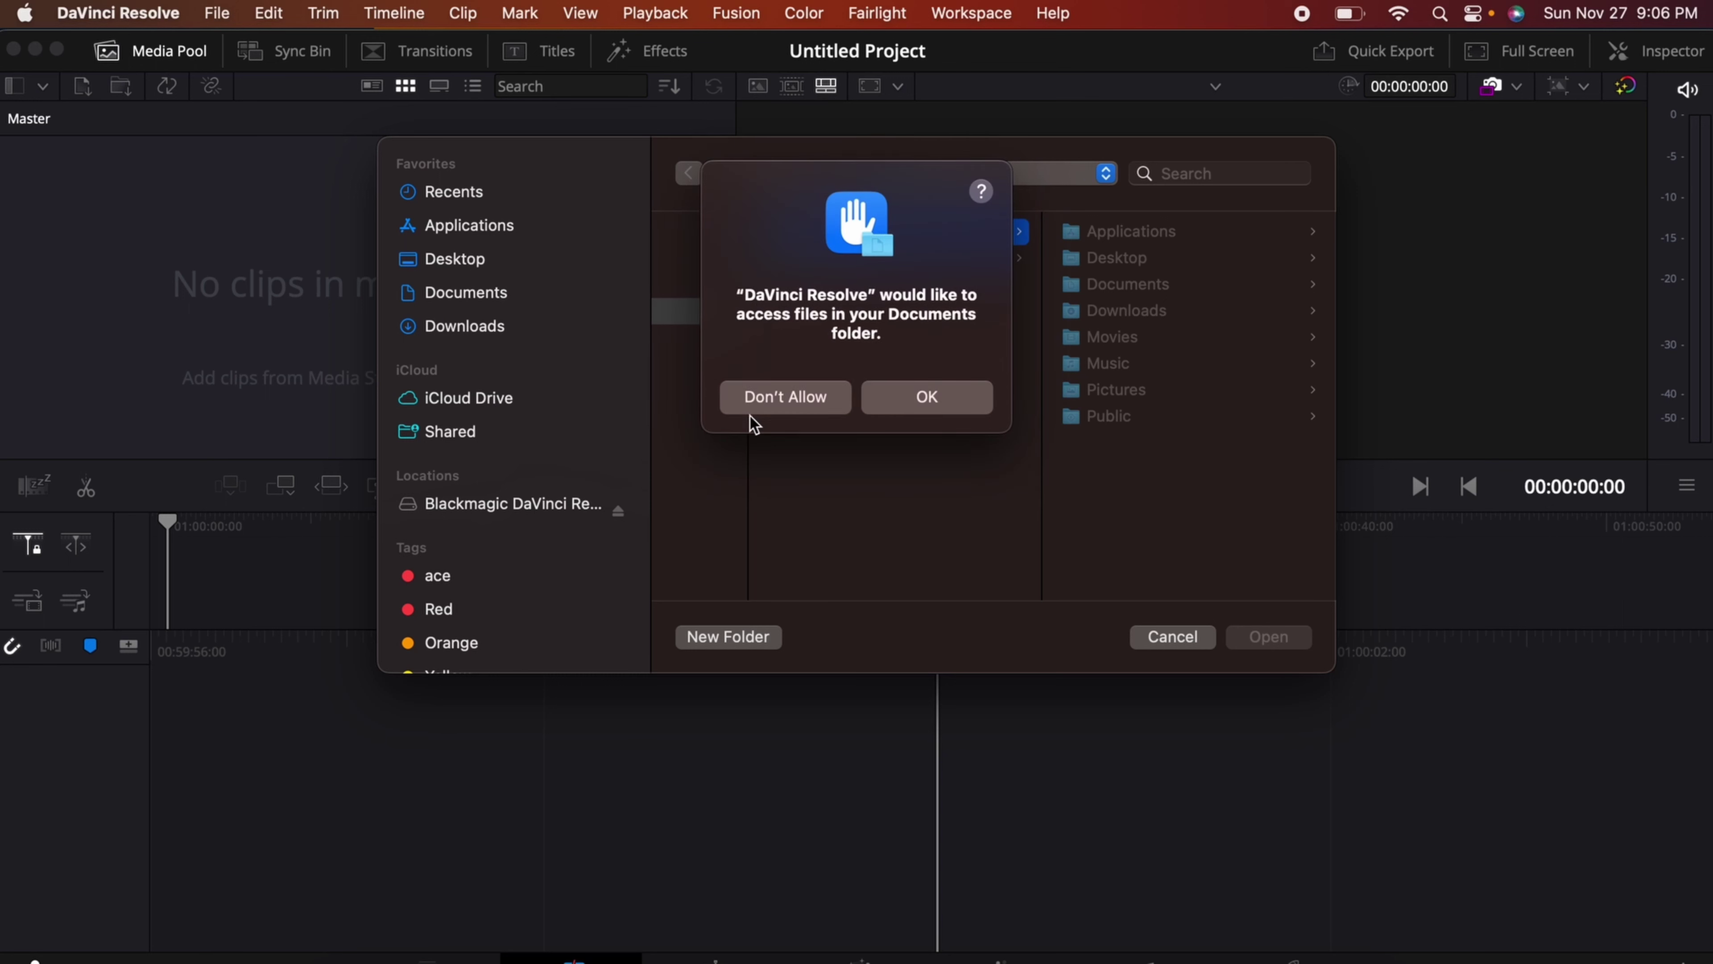
left_click(908, 405)
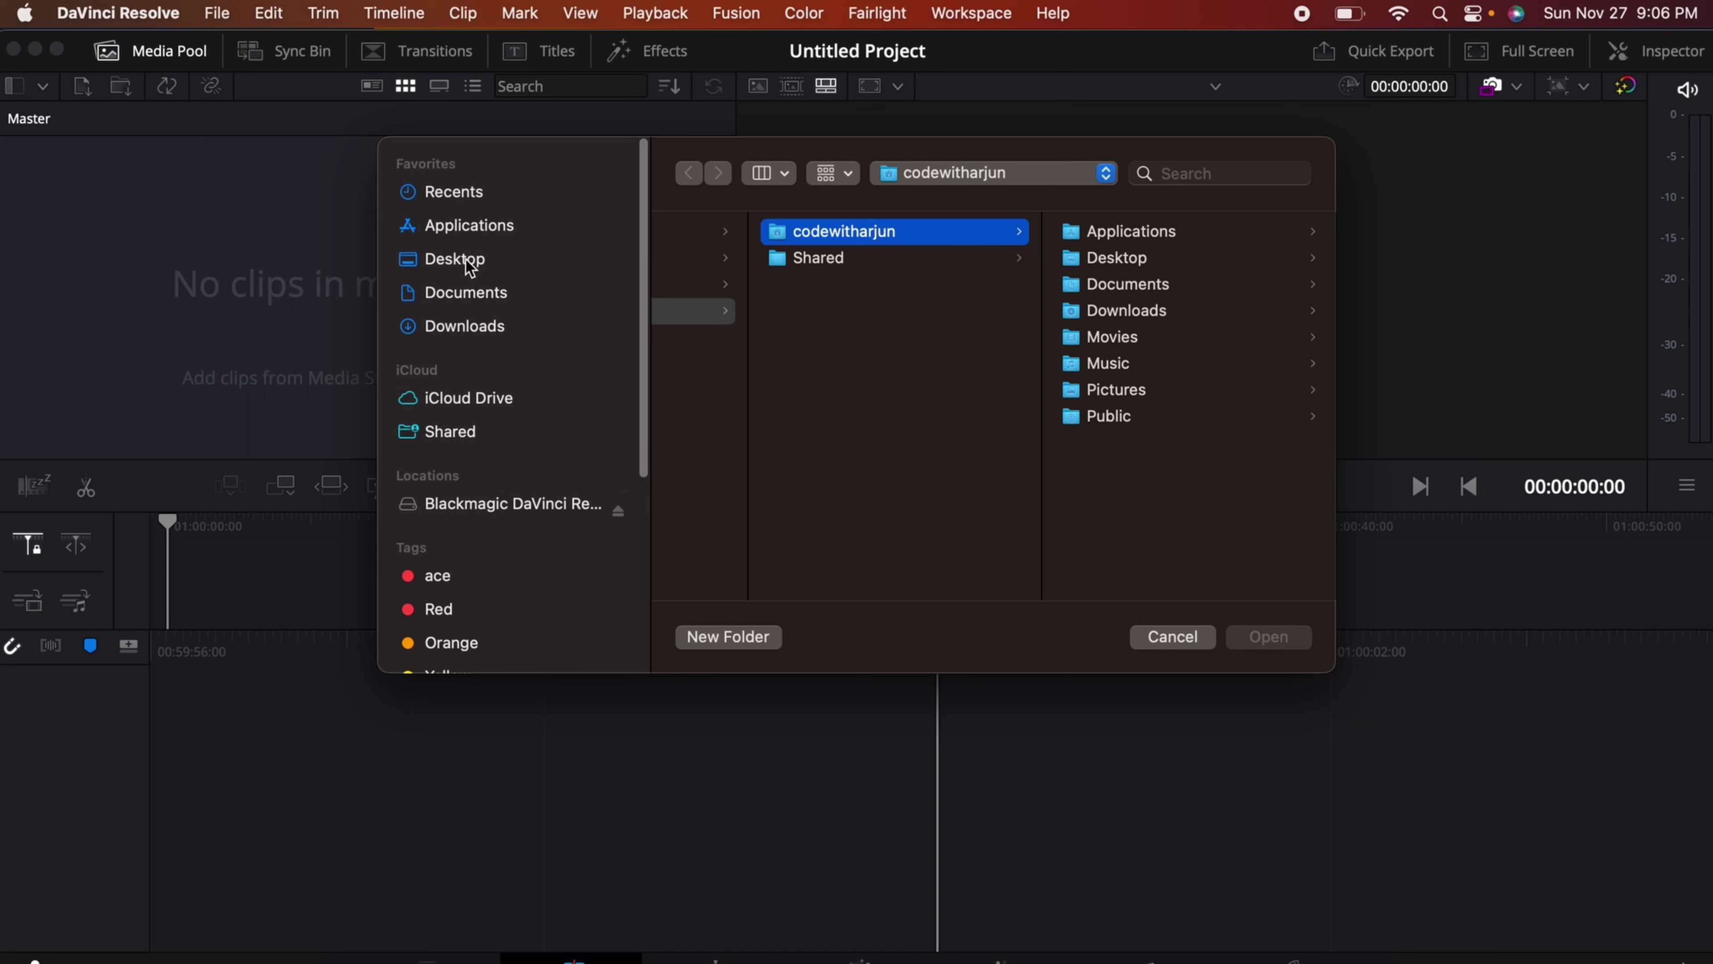
left_click(470, 297)
left_click(739, 258)
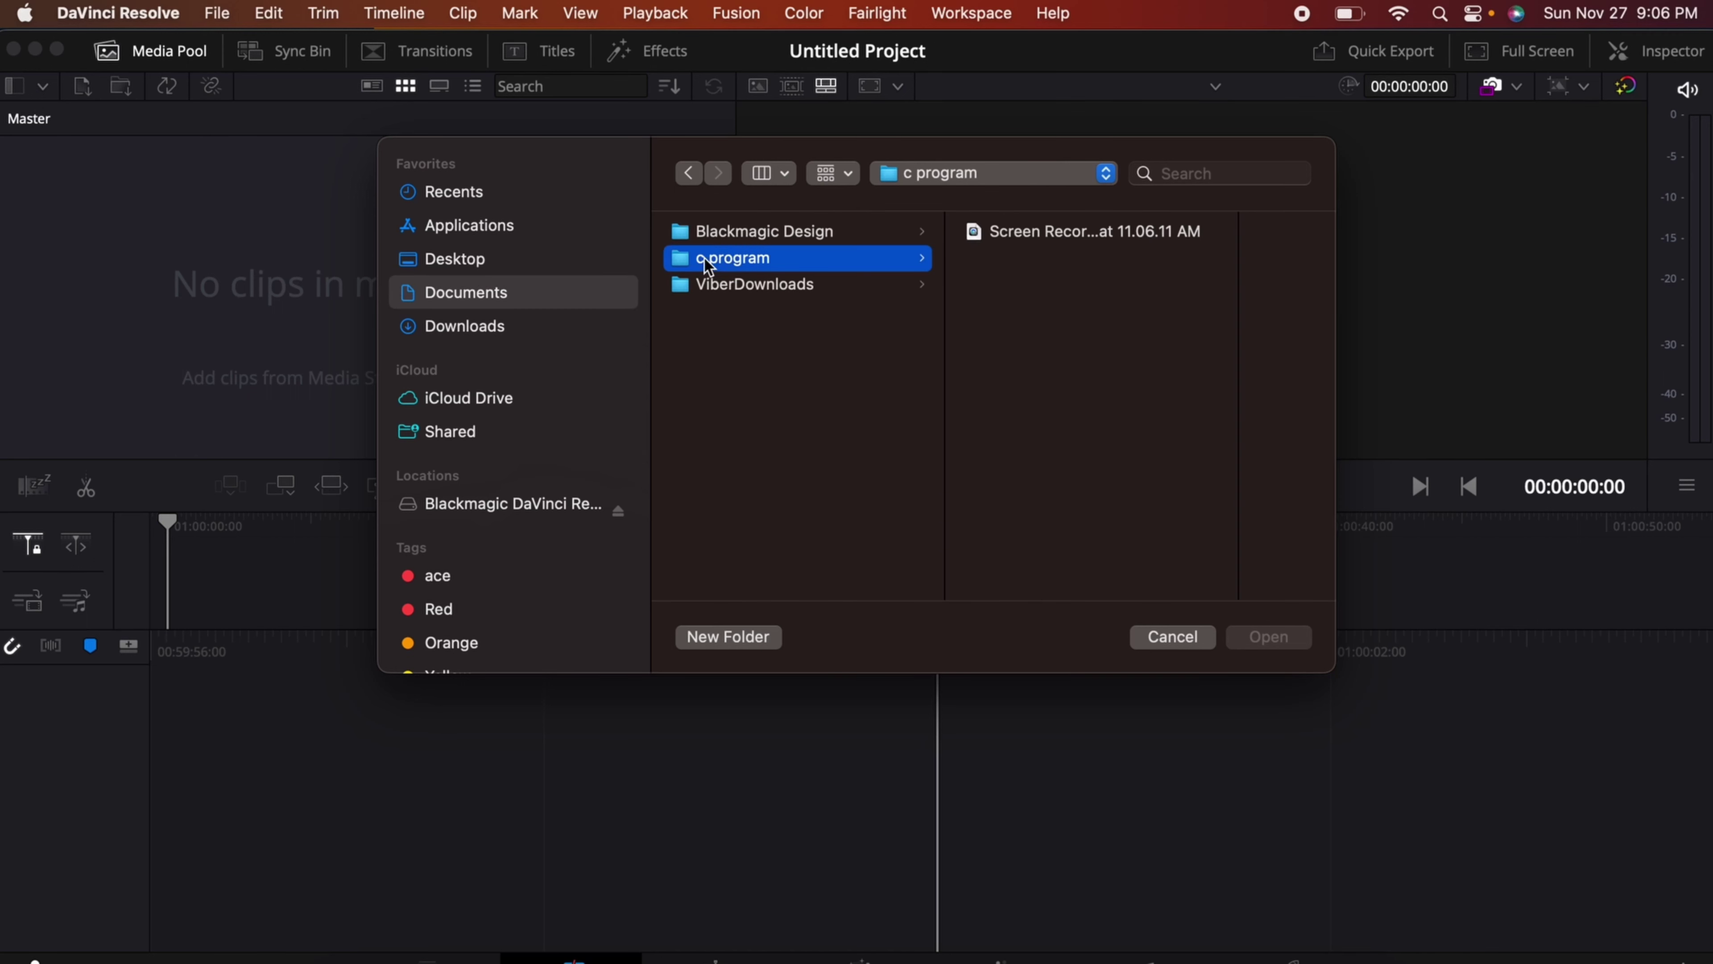
left_click(1027, 233)
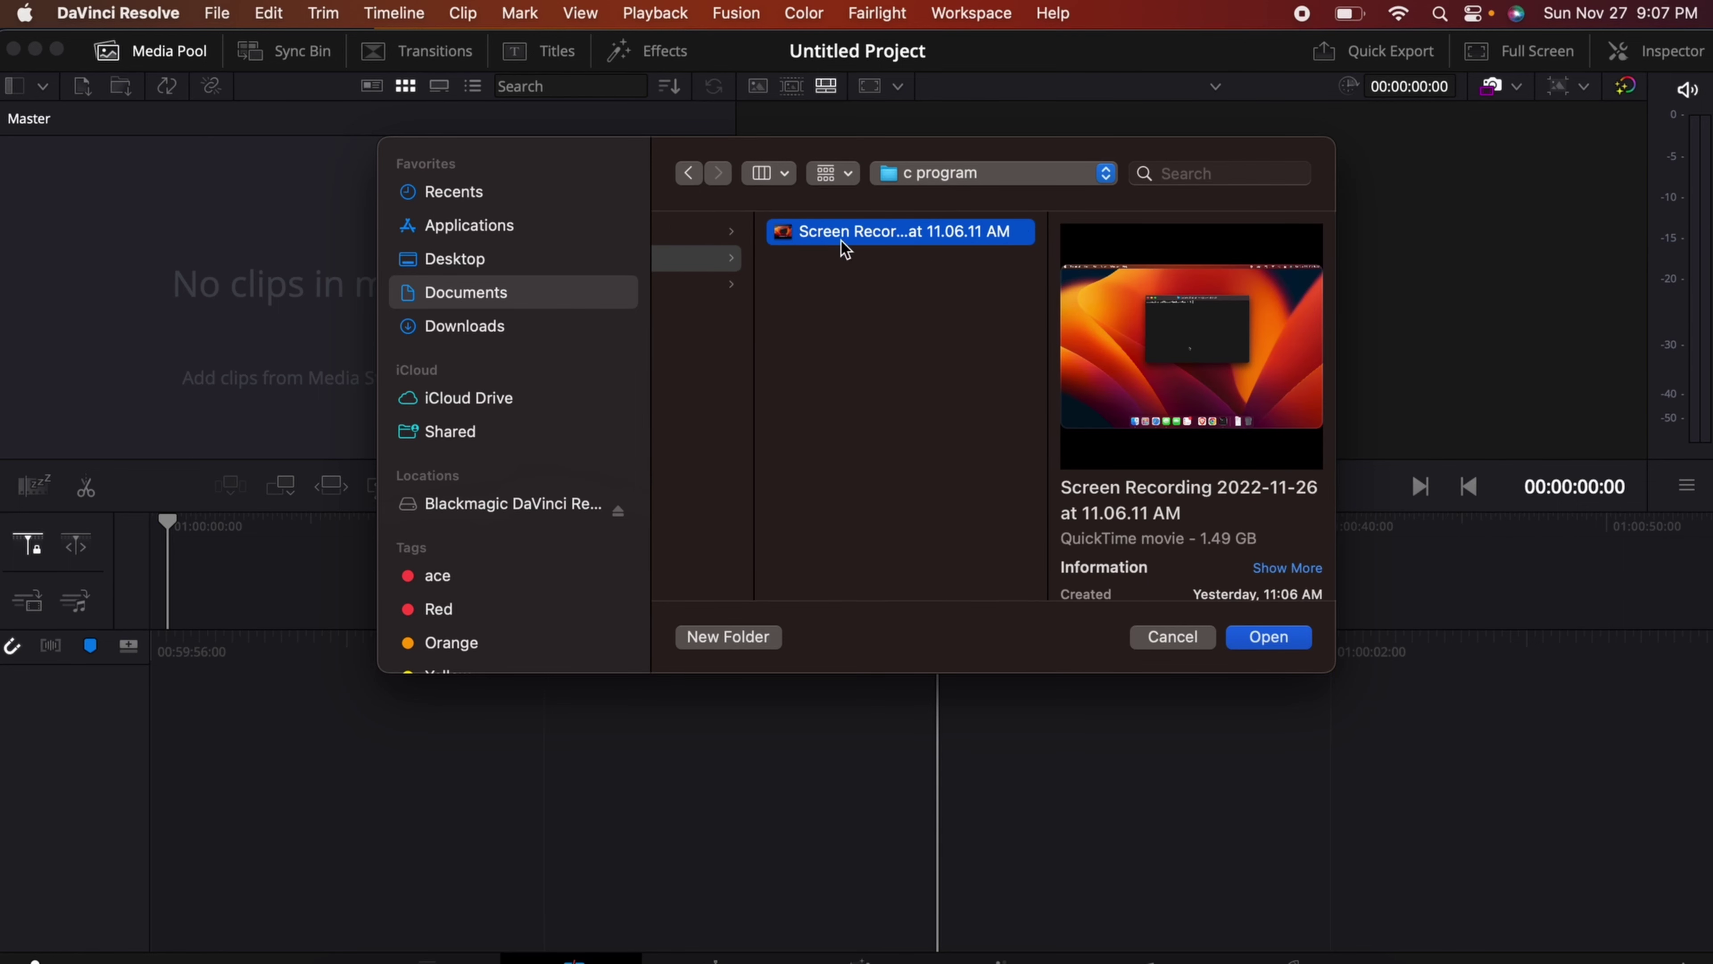
left_click(1256, 641)
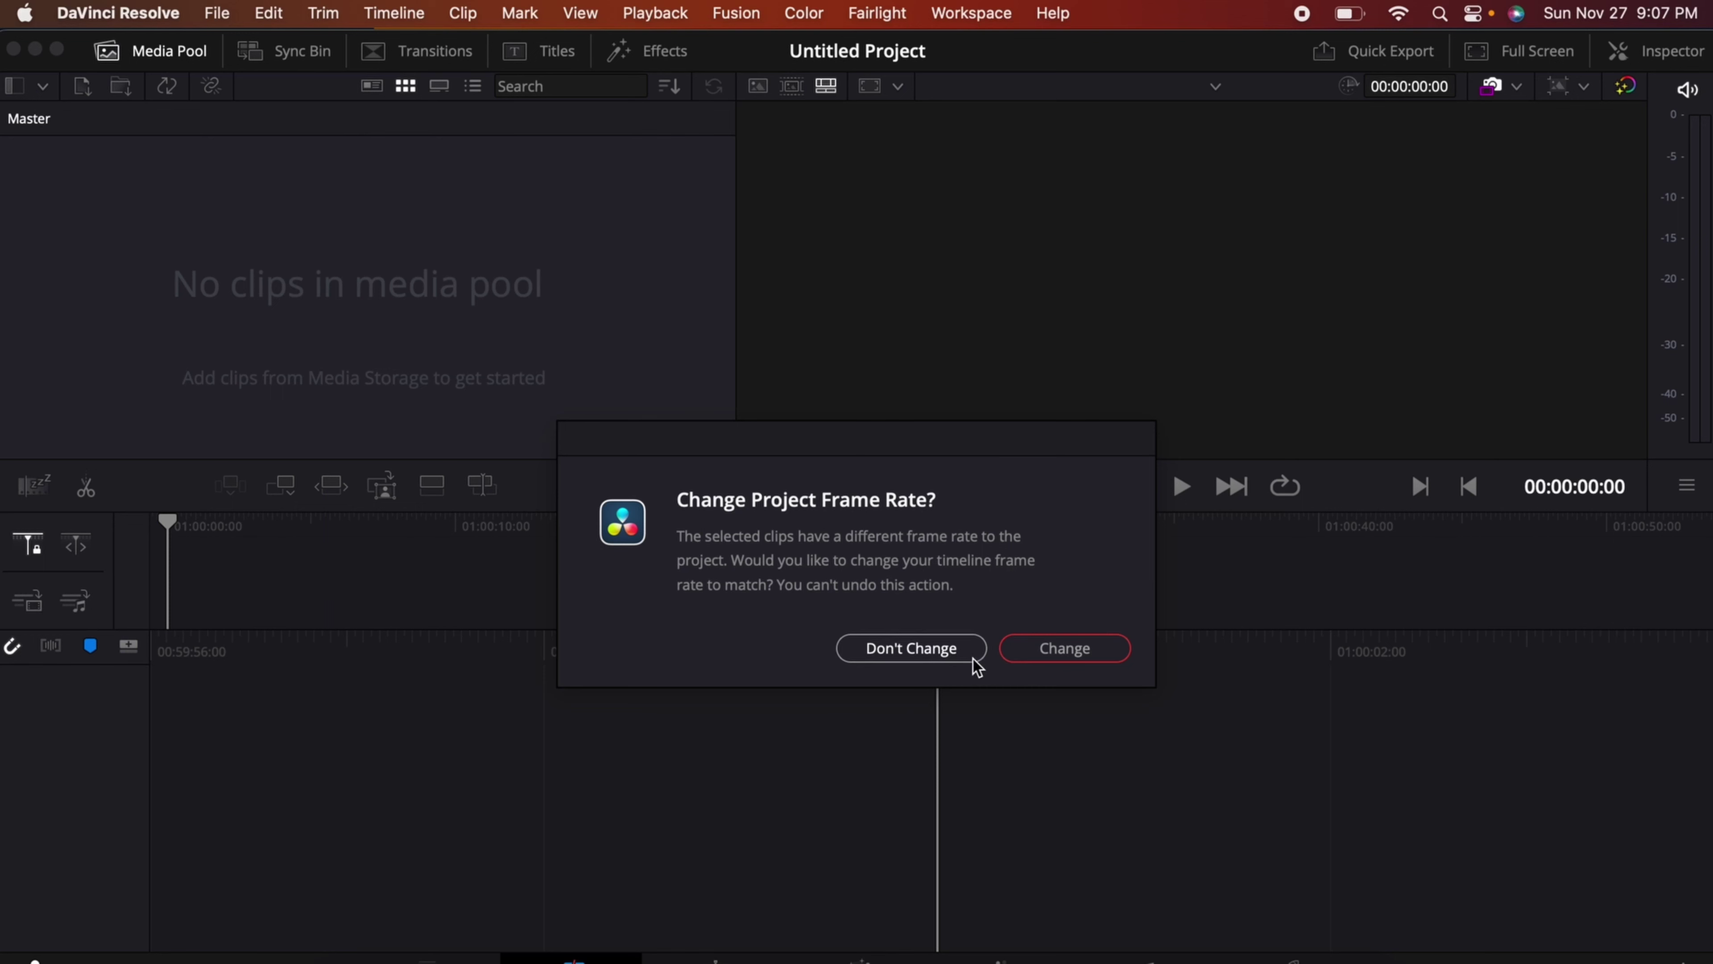
left_click(1056, 665)
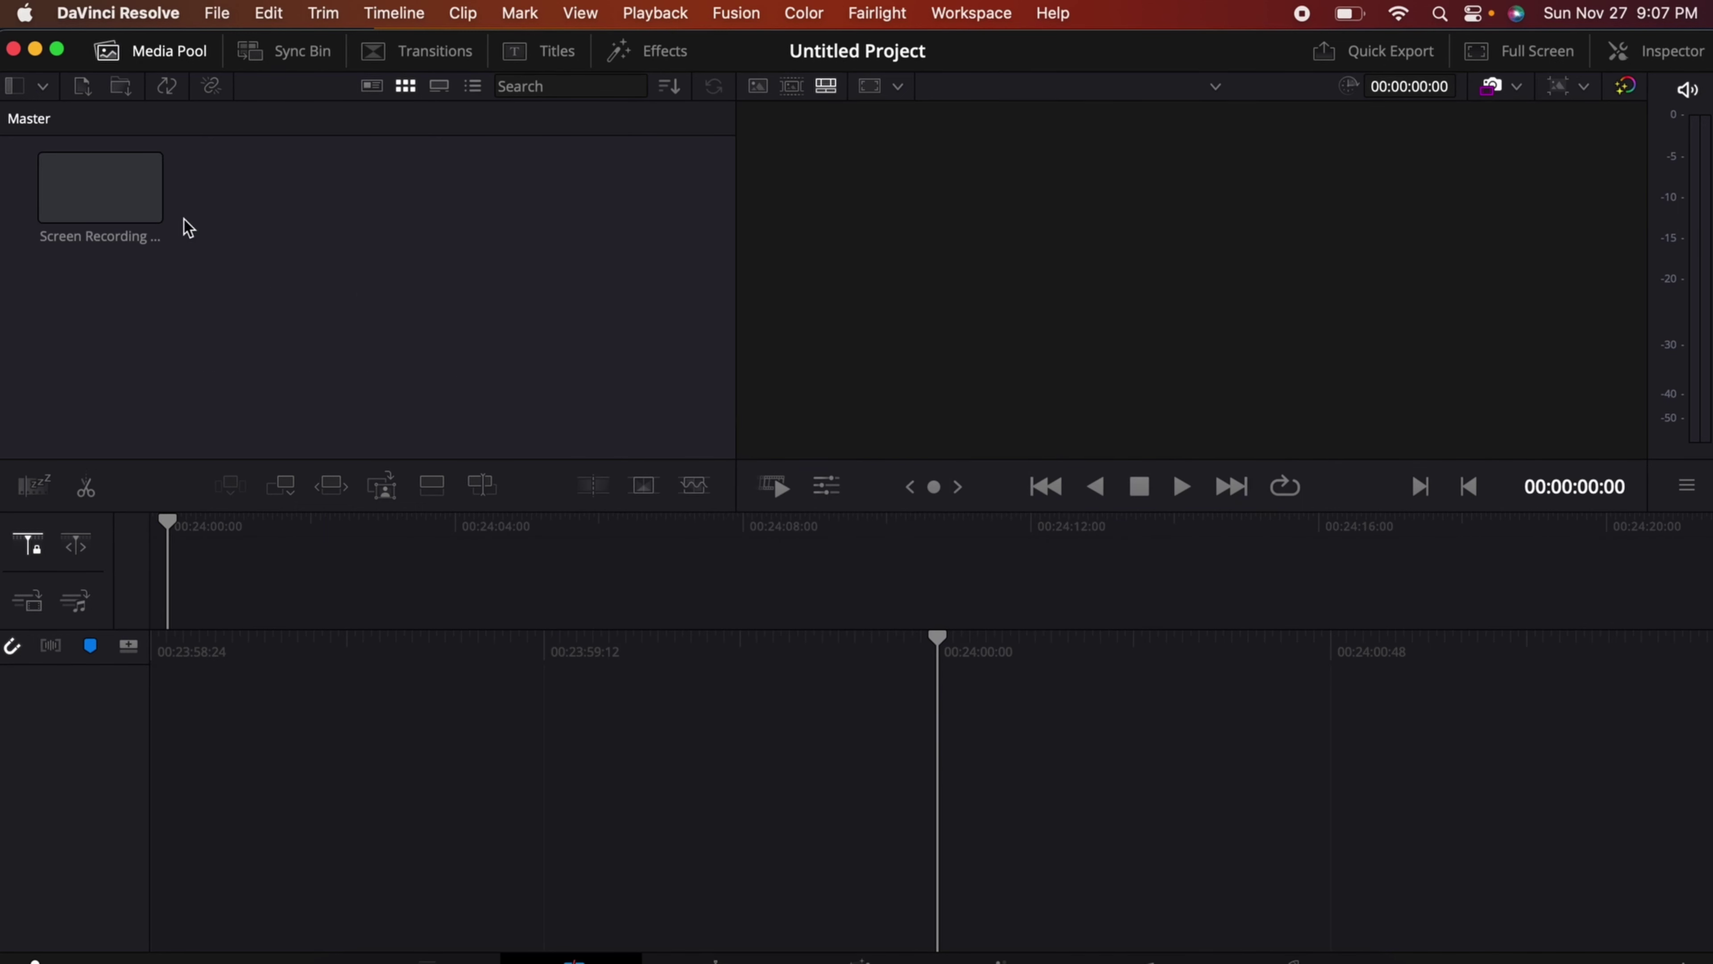
Step: Drag the screen recording onto a new Timeline 1 in the Edit page, playhead at 01:00:02:06
left_click_drag(113, 196, 567, 800)
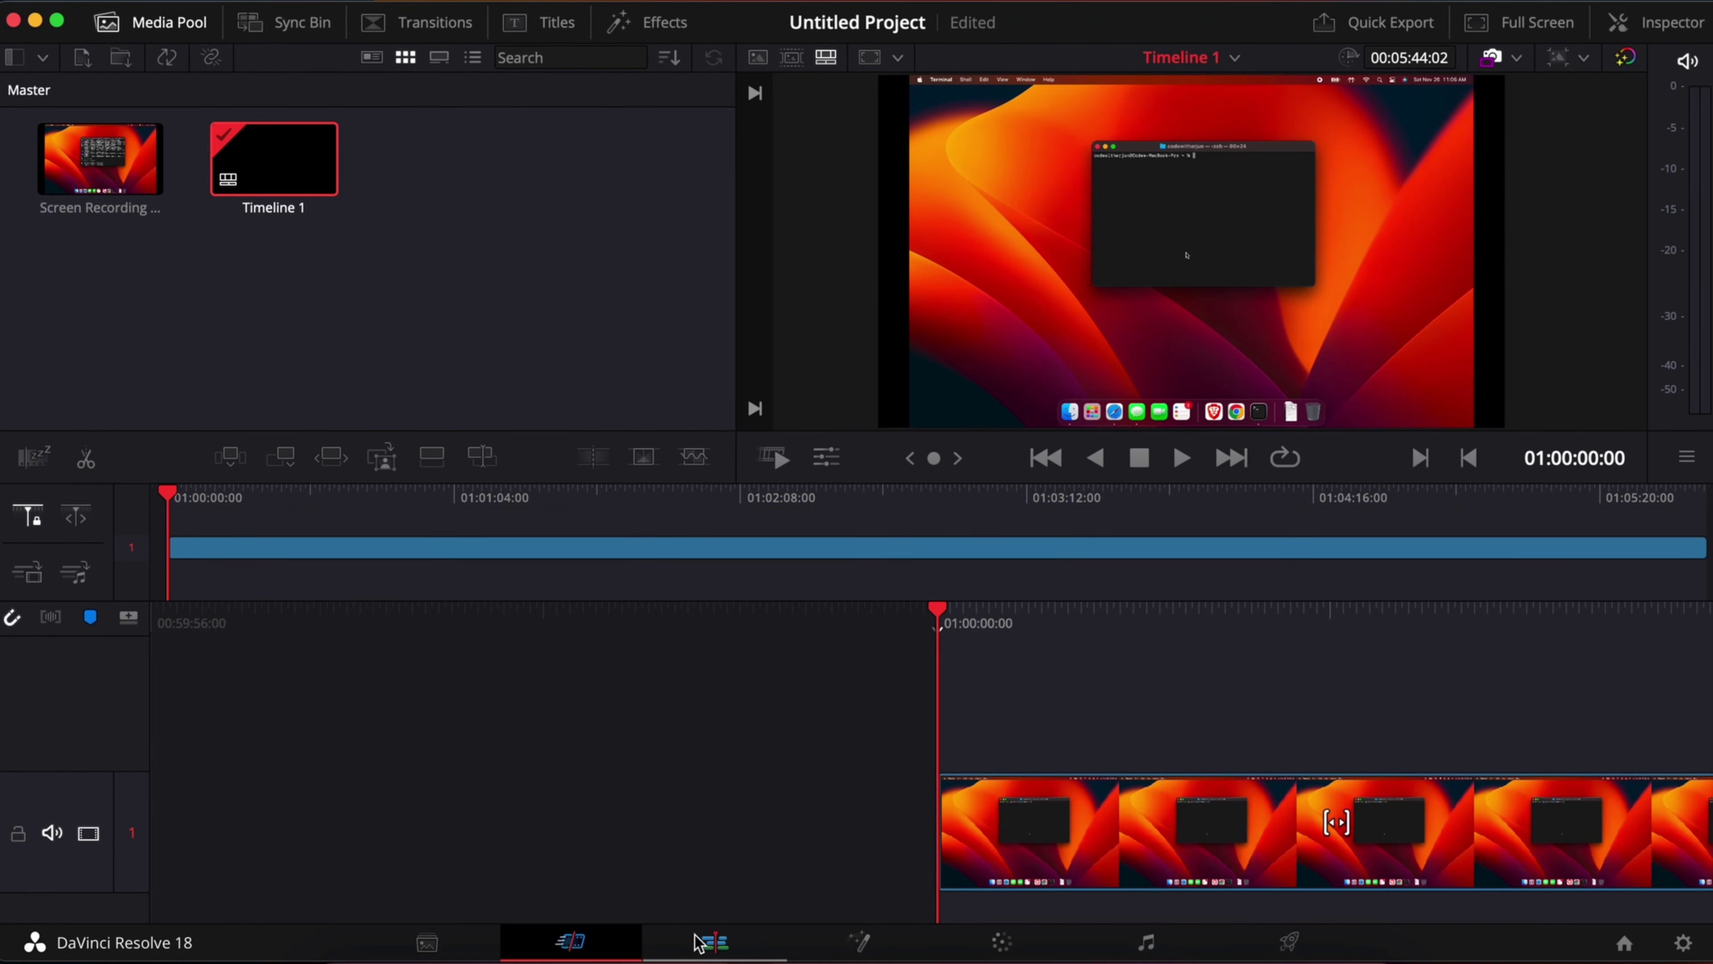
left_click(698, 943)
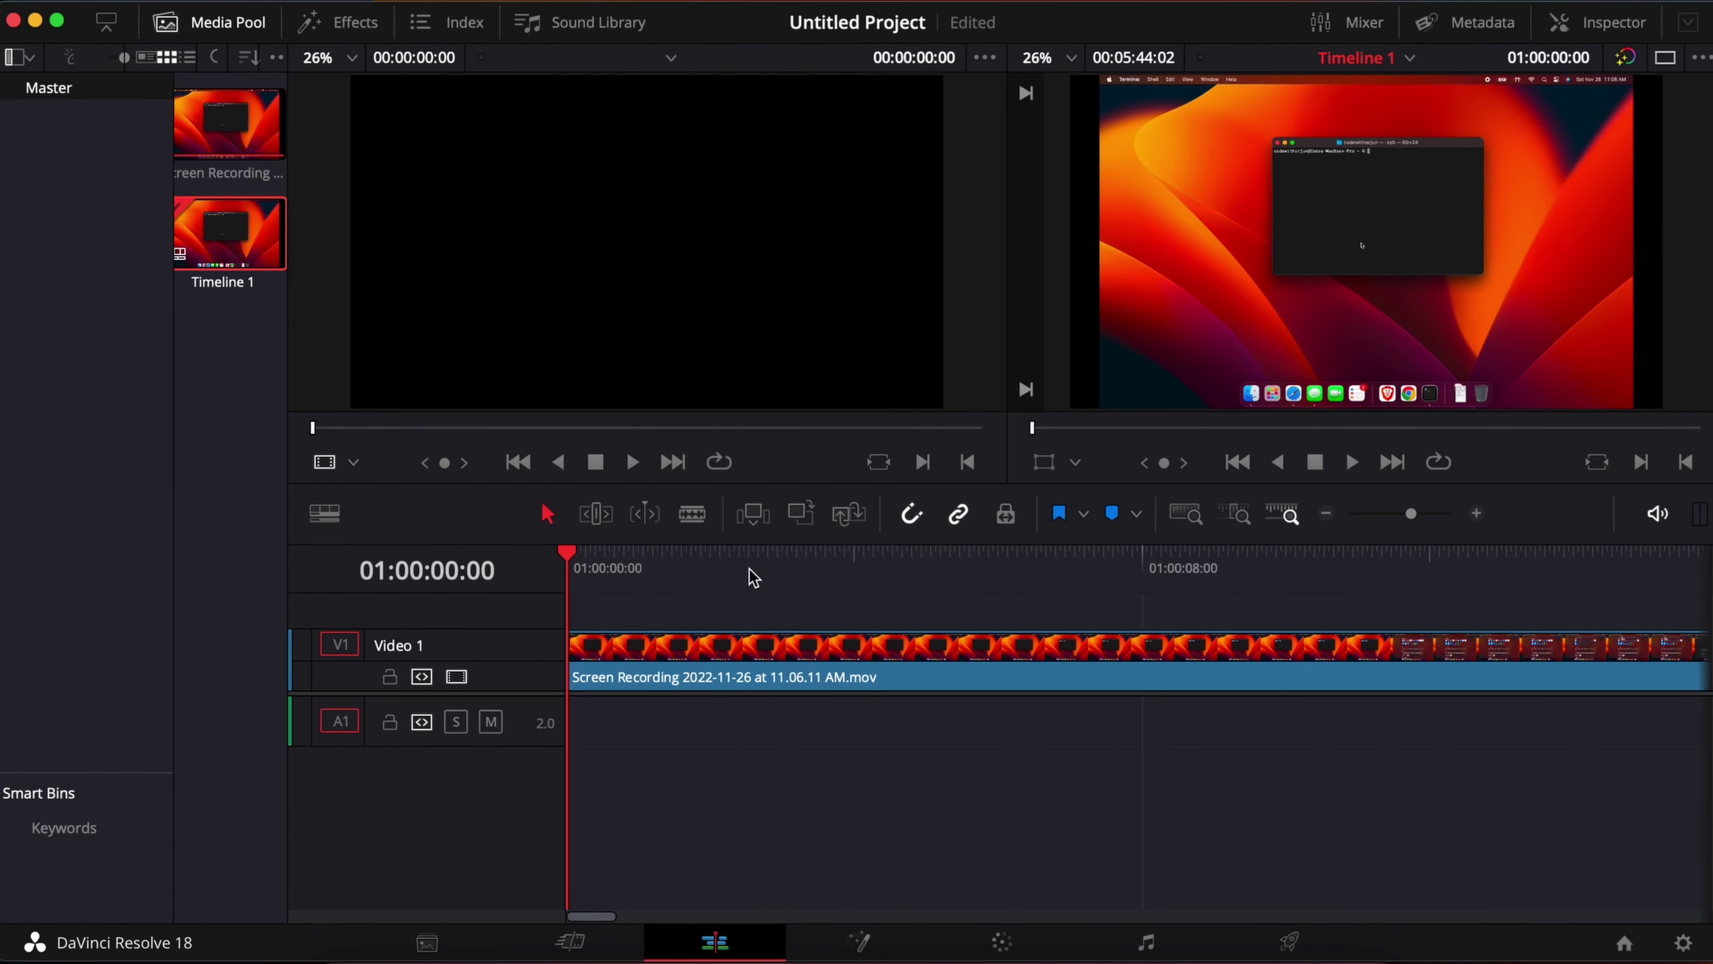
left_click(719, 563)
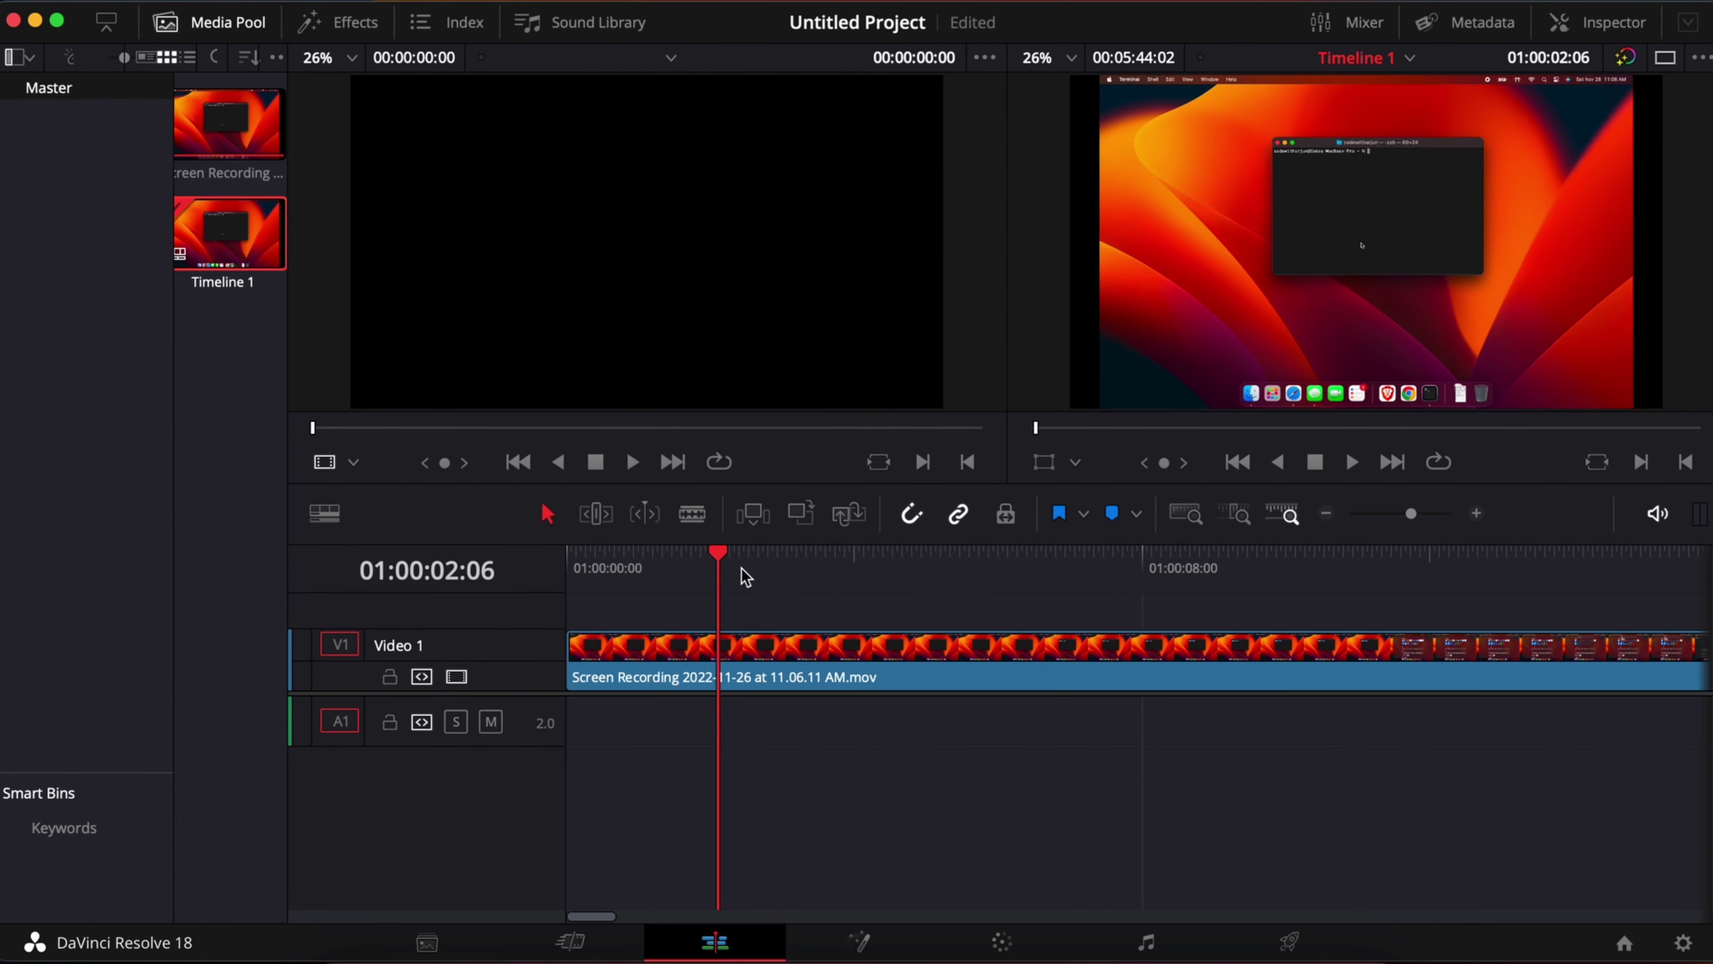